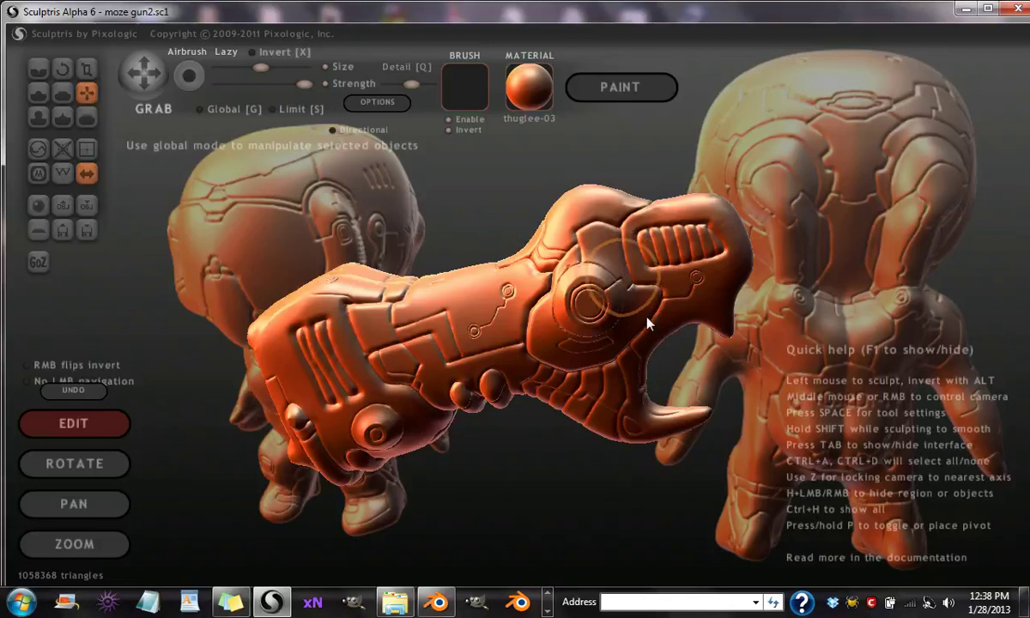
- Look over the gun model from the side and review the Sculpt options without changing any of them
drag(648, 324, 667, 350)
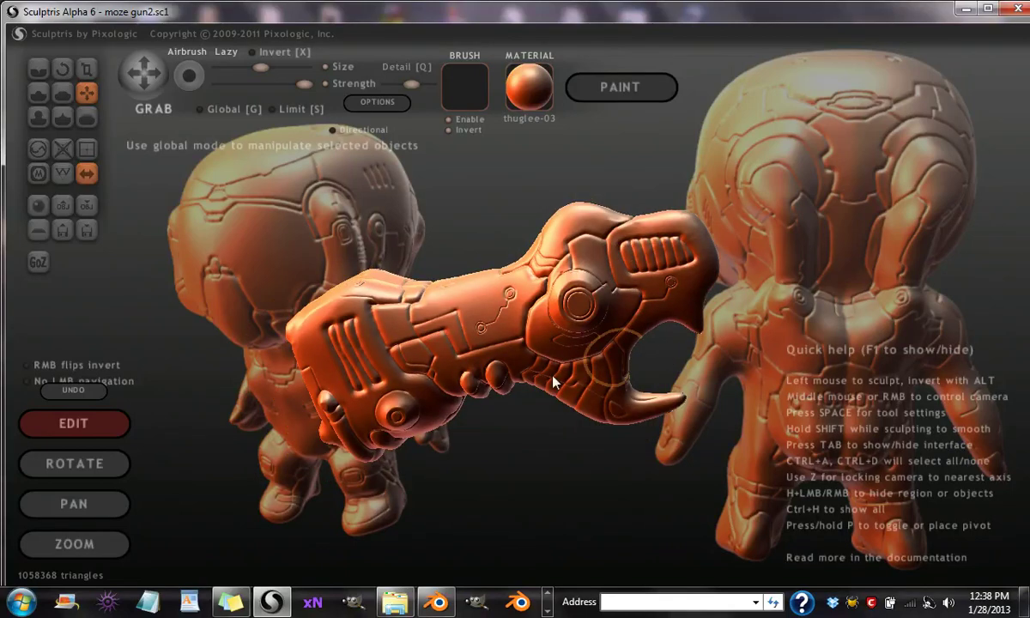
drag(501, 396, 397, 375)
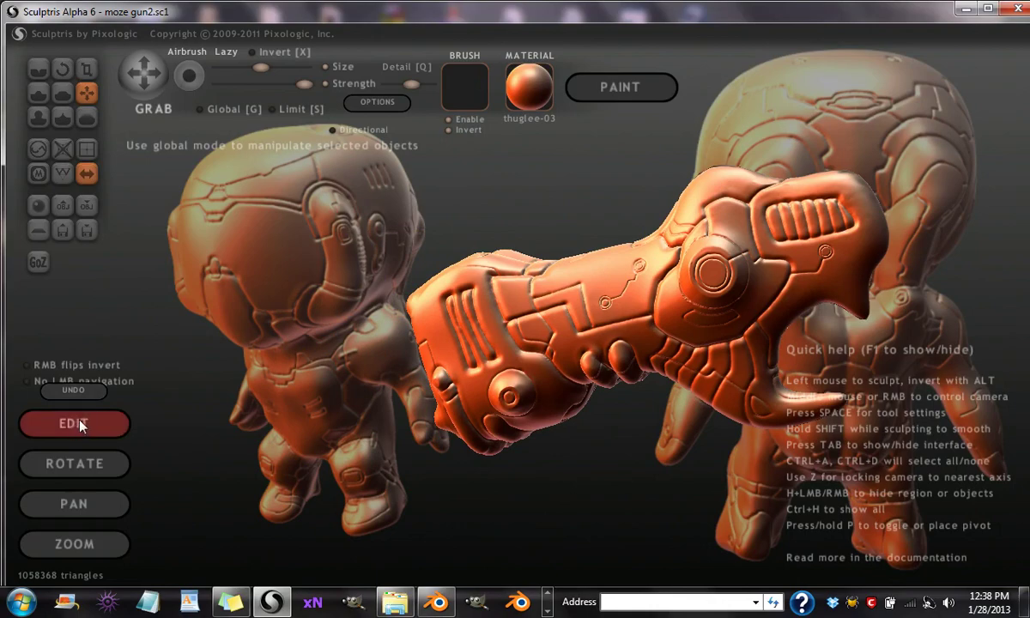
click(352, 100)
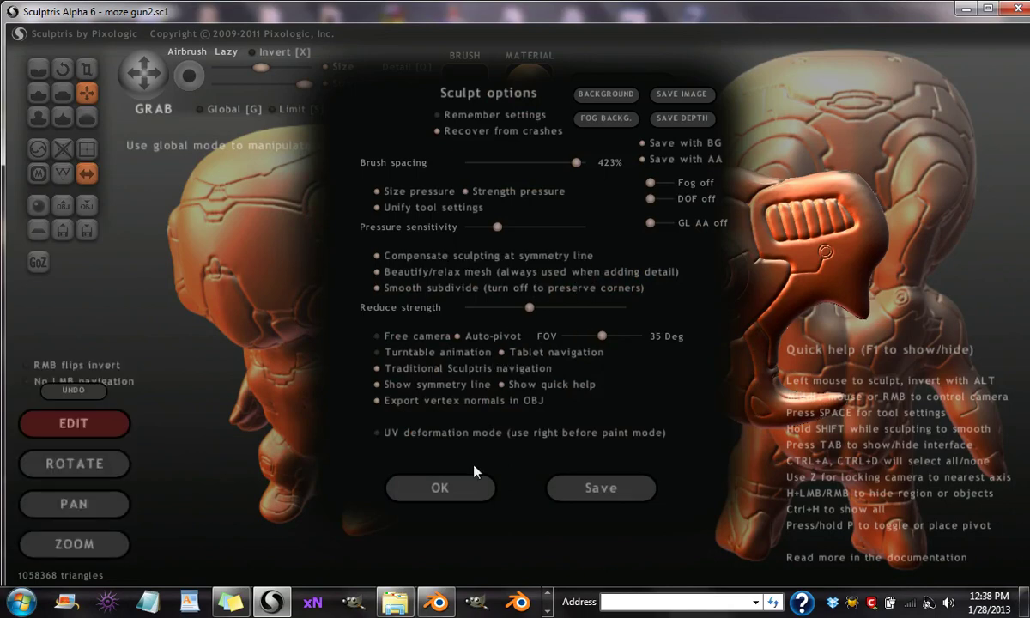
click(440, 488)
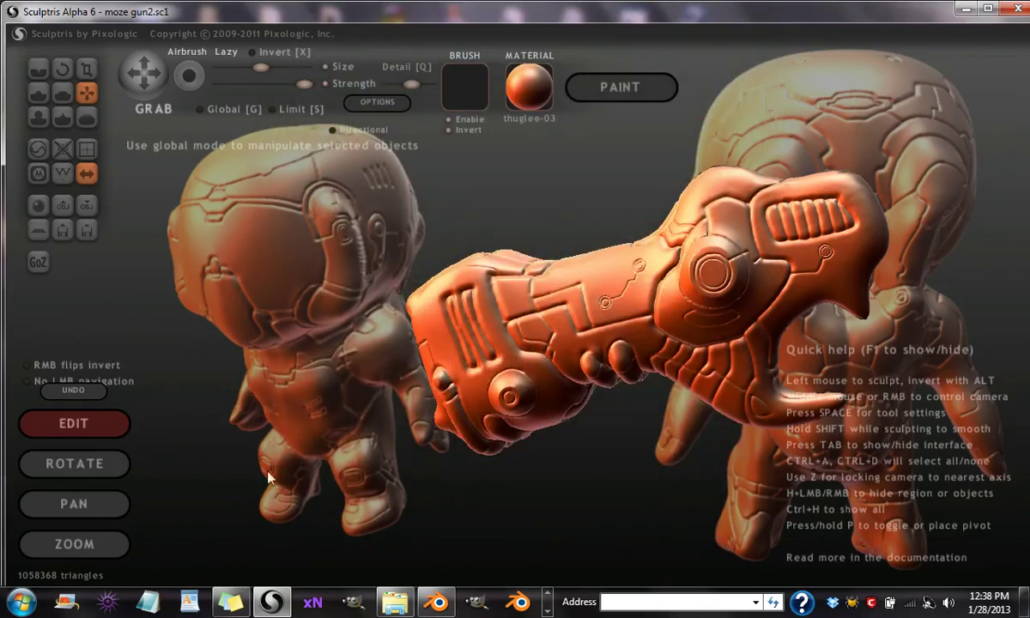
mouse_move(433, 494)
mouse_down()
mouse_move(357, 485)
mouse_move(397, 453)
mouse_up()
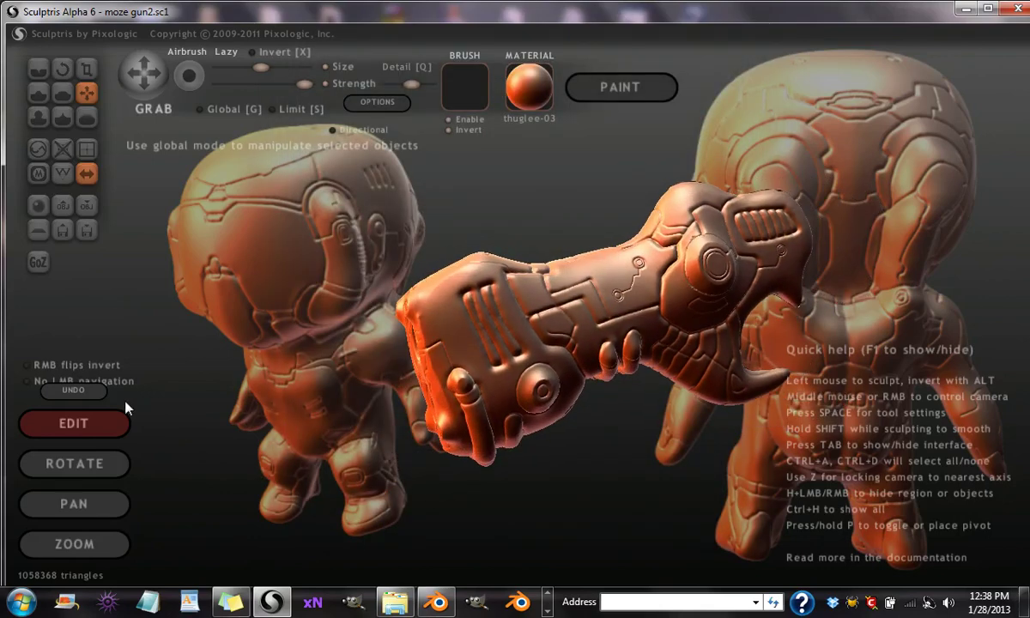
- Try the Rotate, Pan and Zoom navigation modes on the gun model and return to Edit mode
click(84, 468)
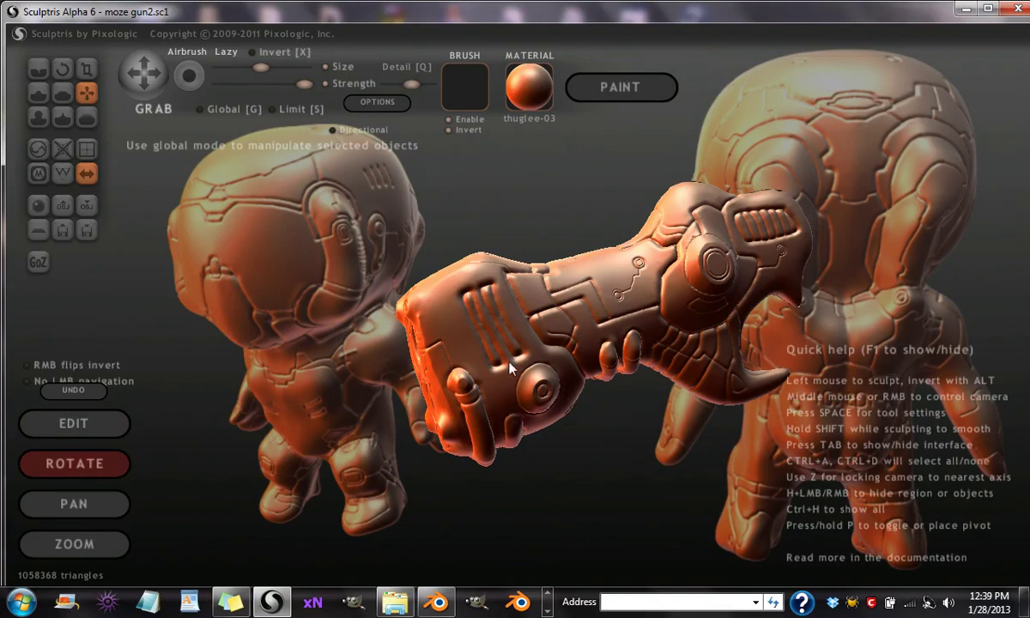
drag(563, 388, 506, 404)
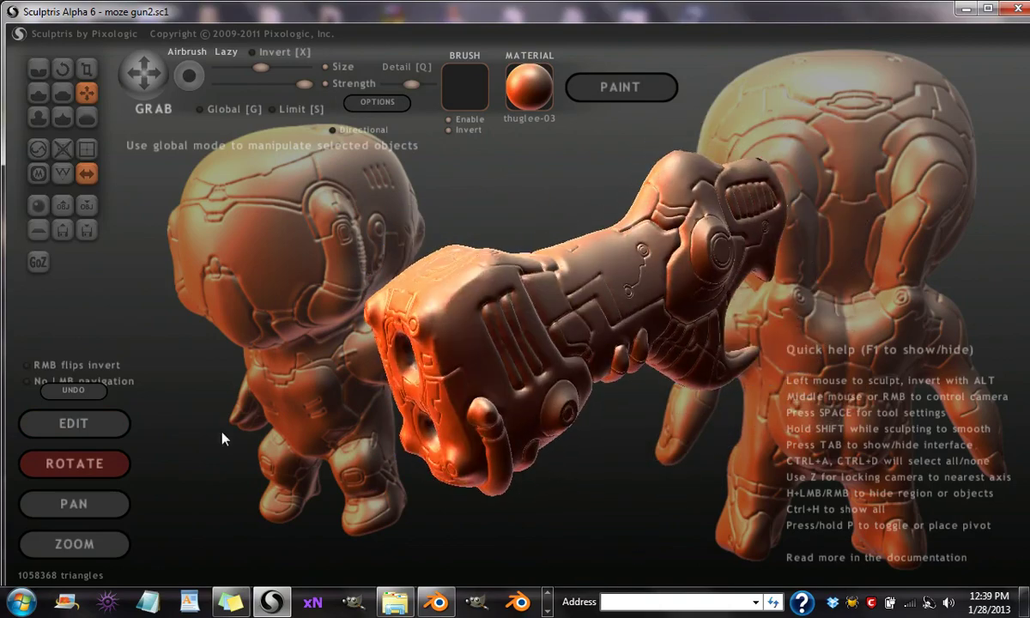
click(100, 505)
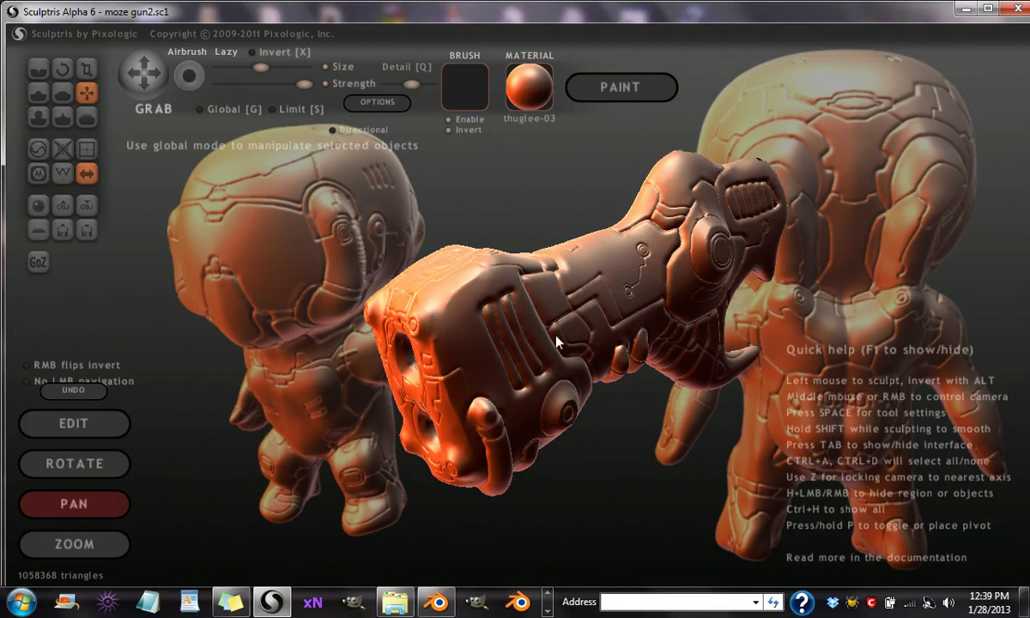
drag(556, 341, 468, 316)
click(64, 541)
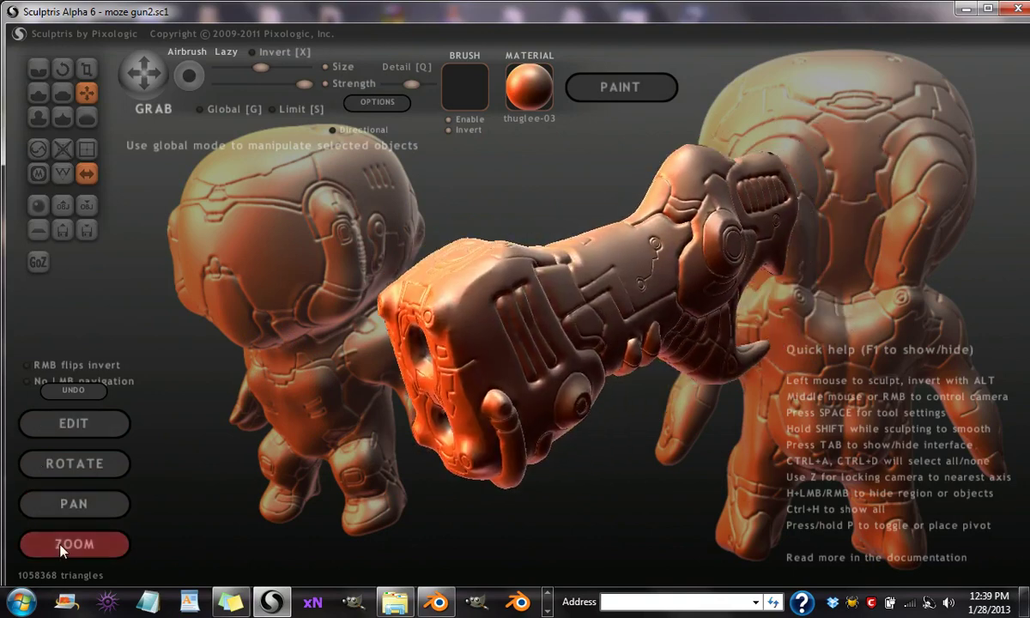
click(76, 424)
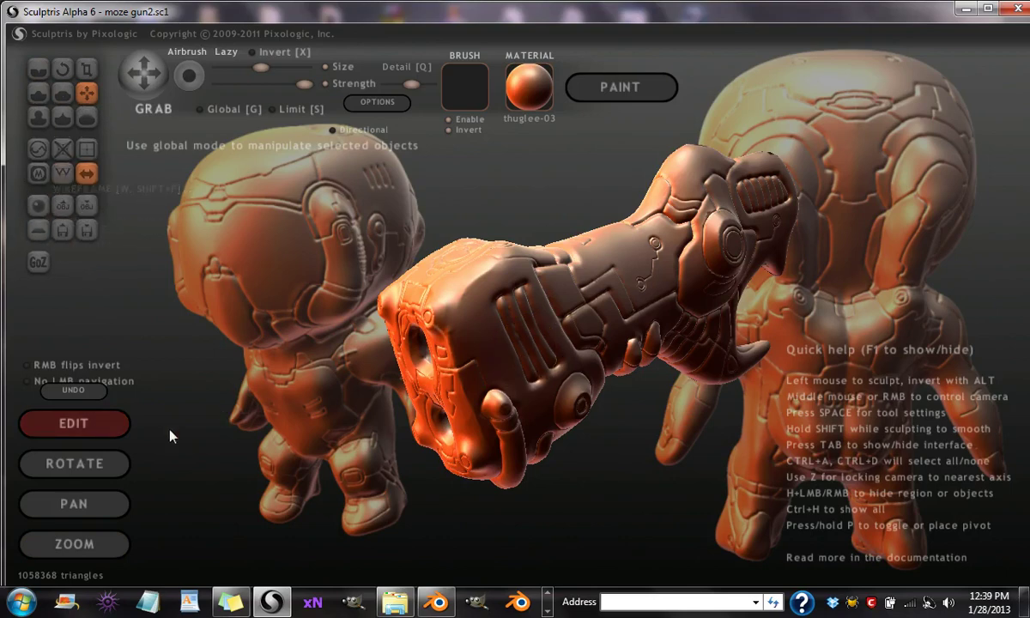
- Examine the gun's side panels and grip at different viewing angles and zoom levels
click(76, 392)
mouse_move(605, 468)
mouse_down()
mouse_move(559, 428)
mouse_move(426, 428)
mouse_move(402, 414)
mouse_move(564, 435)
mouse_move(537, 447)
mouse_move(586, 432)
mouse_move(584, 382)
mouse_move(659, 370)
mouse_move(637, 345)
mouse_up()
drag(581, 391, 585, 317)
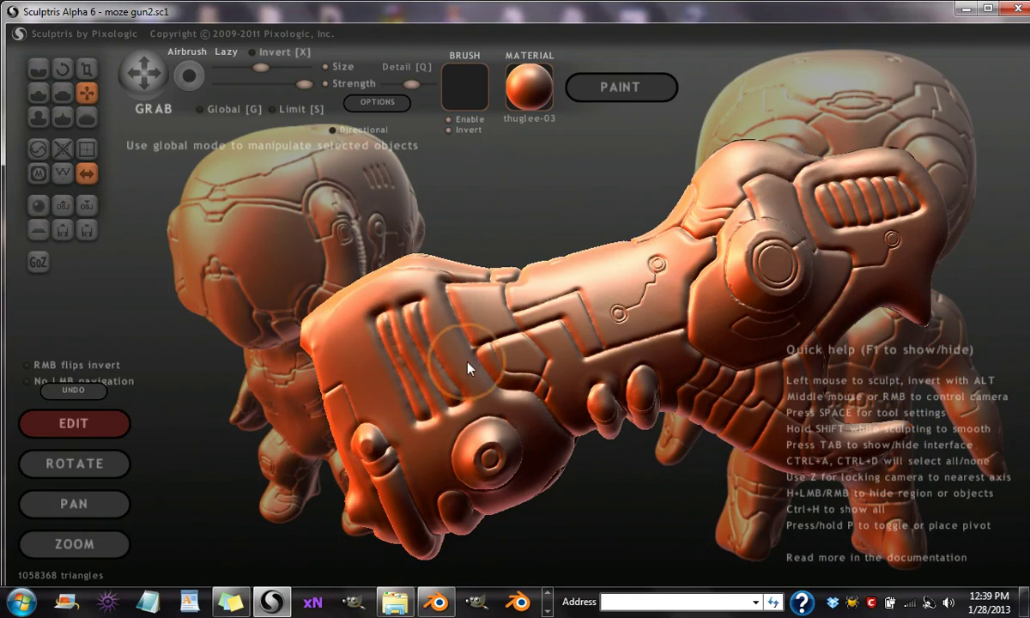
drag(486, 312, 549, 283)
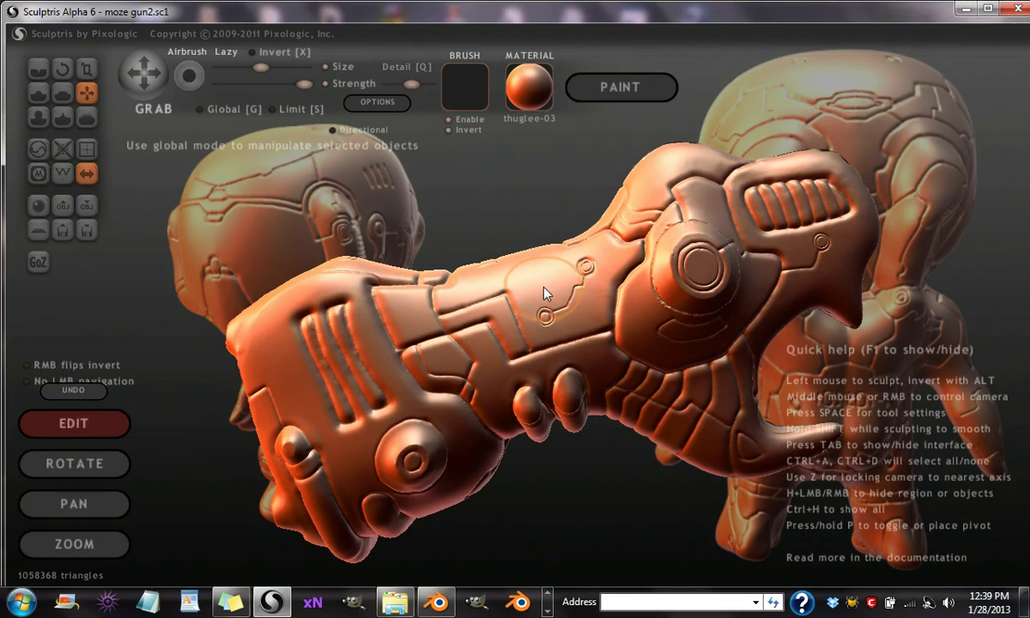
key(ctrl+z)
key(ctrl+y)
key(ctrl+z)
key(ctrl+y)
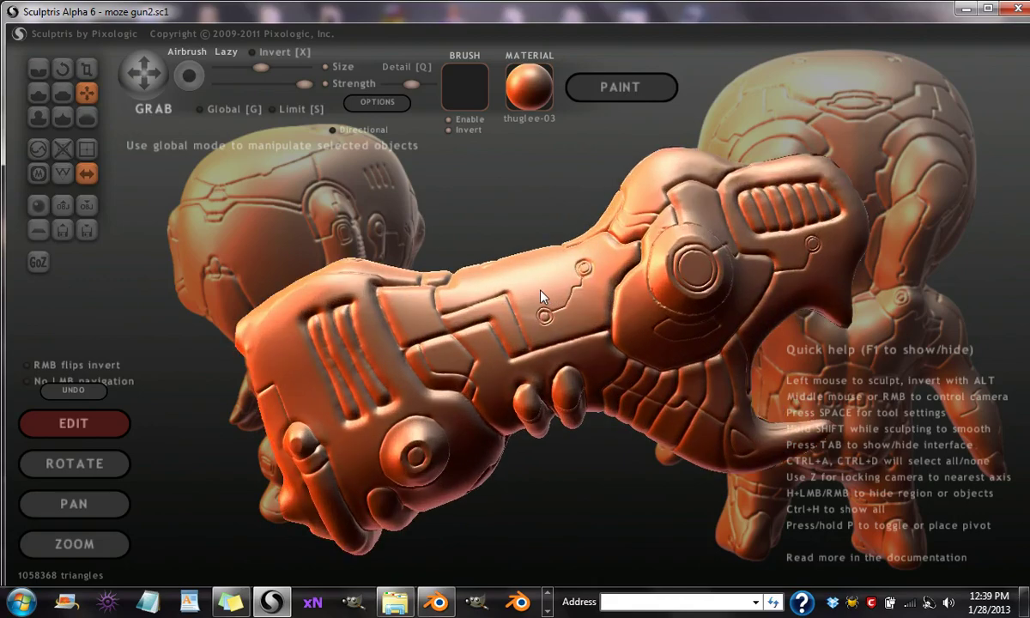
key(ctrl+z)
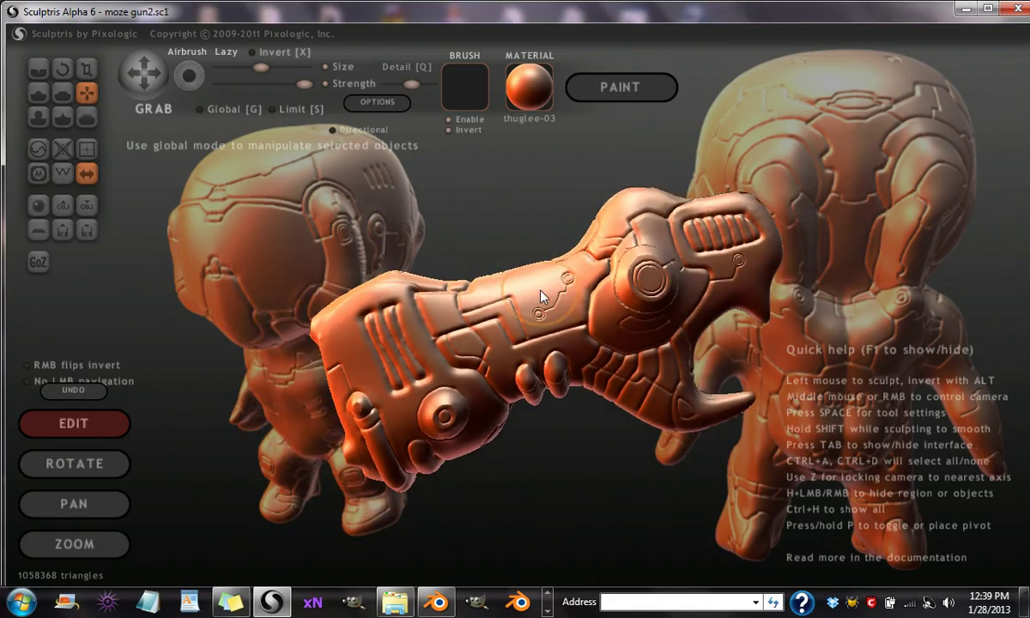
key(ctrl+y)
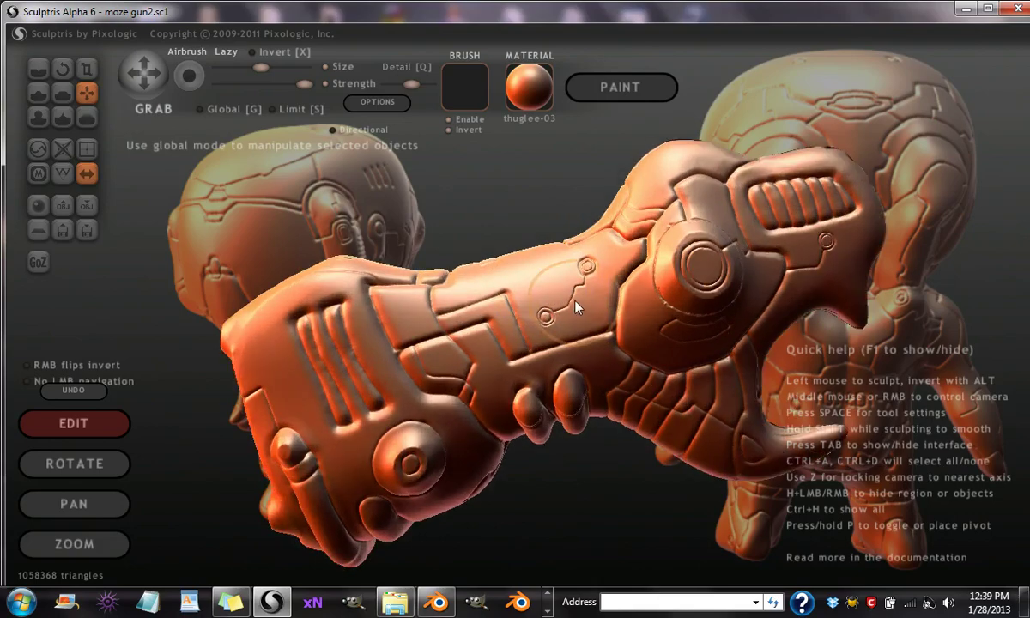
key(ctrl+z)
key(ctrl+y)
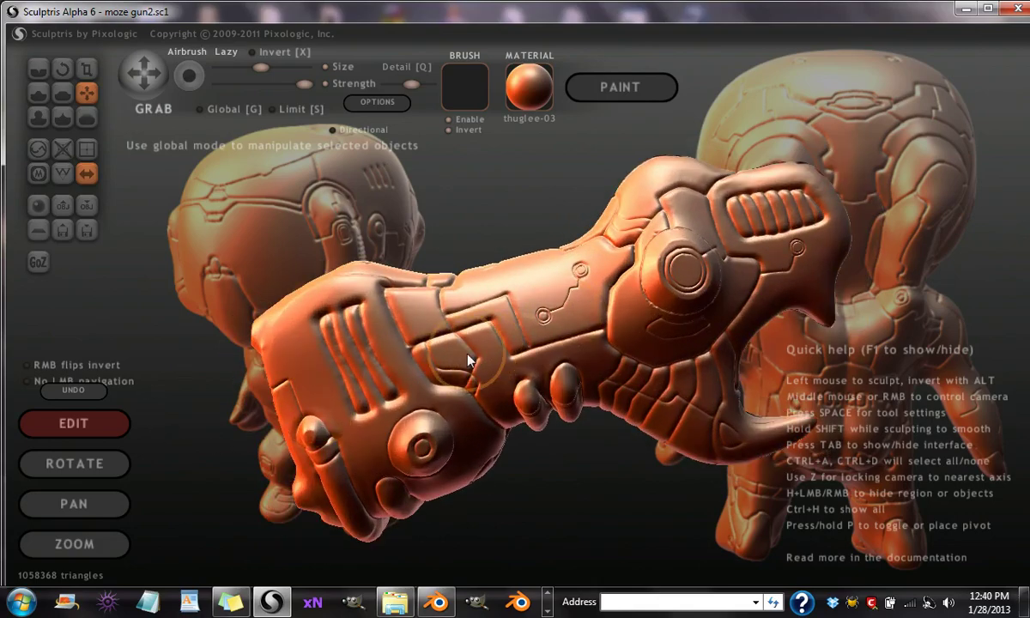
- Inspect the gun's opposite side, its top panel details and the two barrel openings
middle_drag(598, 336, 539, 387)
drag(541, 394, 391, 294)
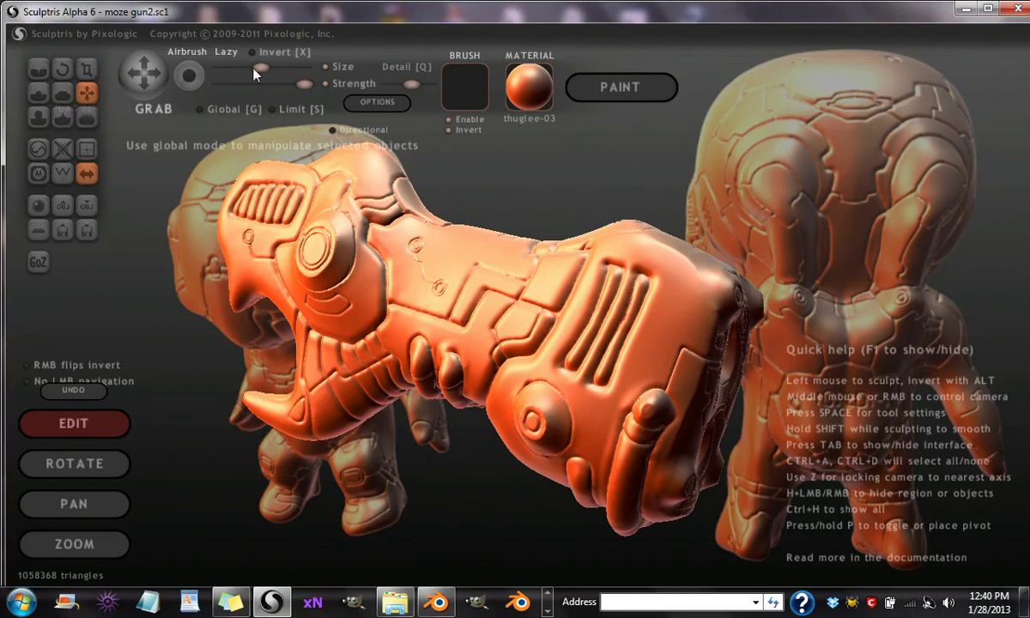
drag(360, 295, 263, 88)
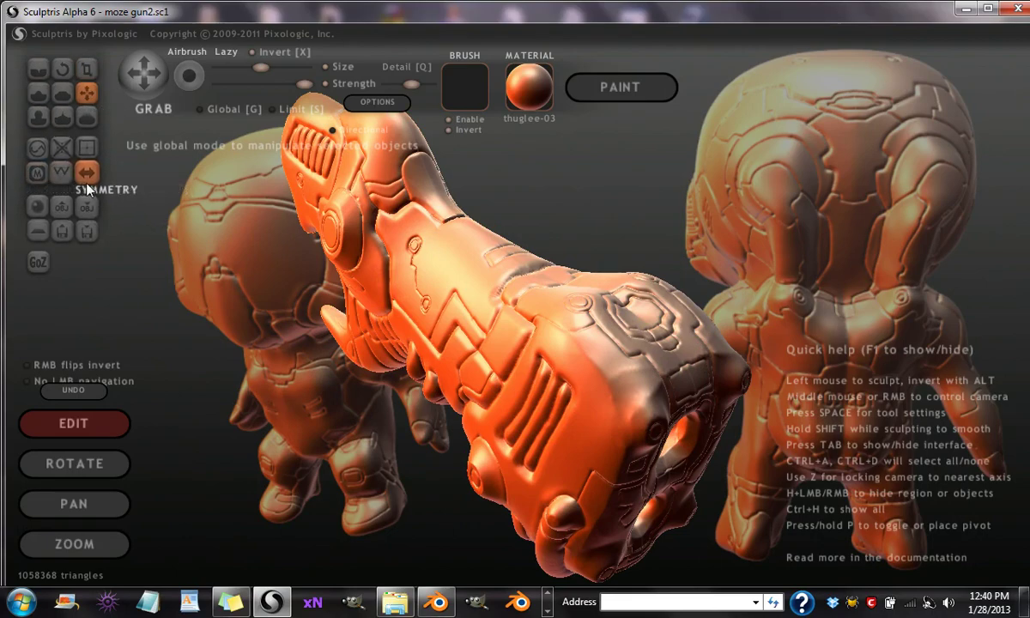
middle_drag(466, 332, 585, 373)
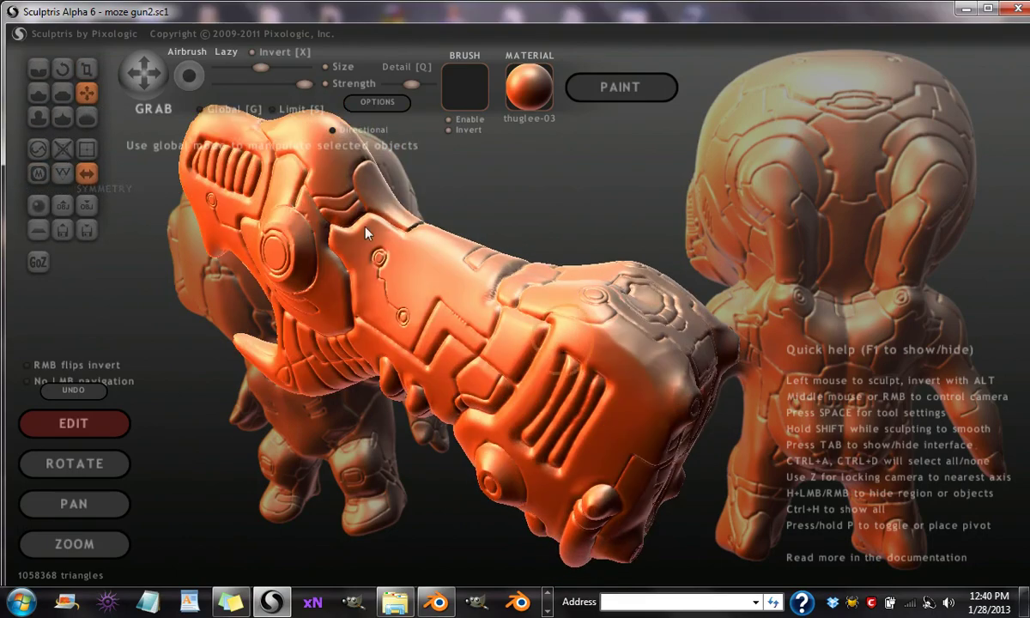
scroll(500, 264, up, 3)
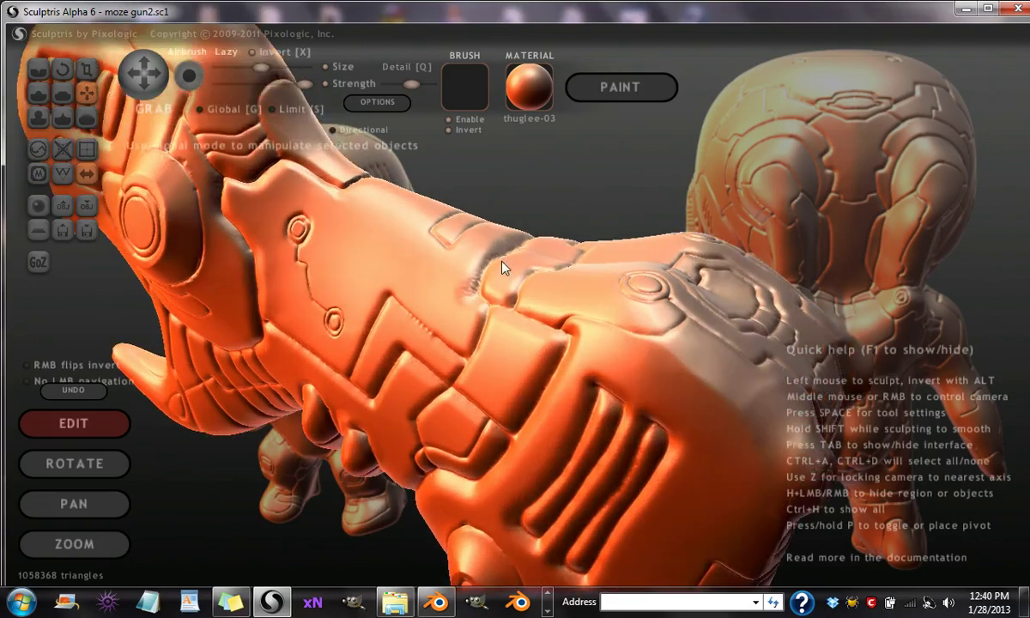
scroll(743, 414, down, 3)
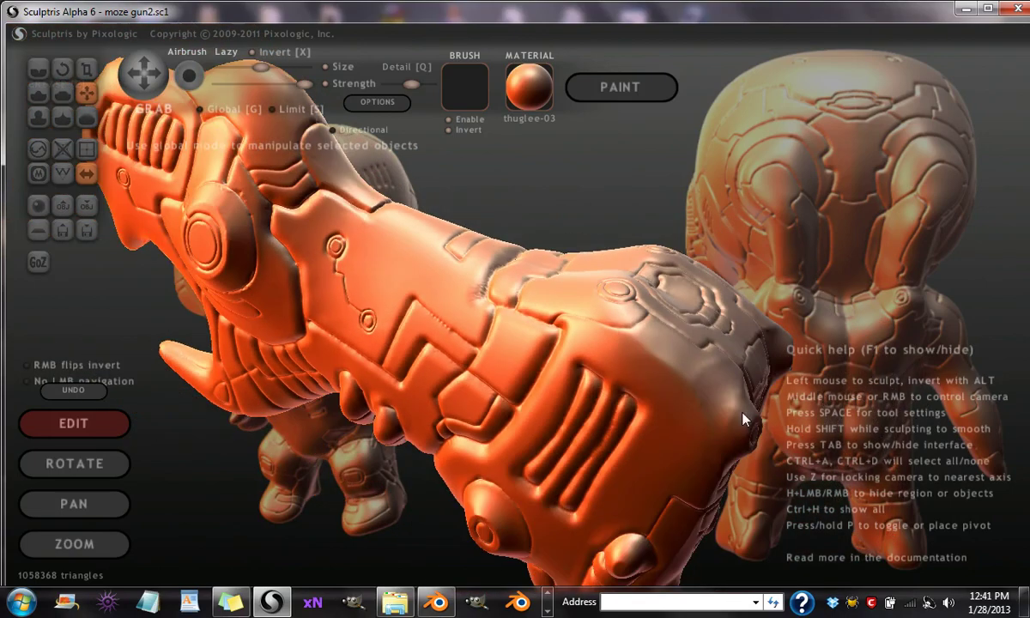
scroll(682, 403, down, 1)
drag(652, 394, 556, 343)
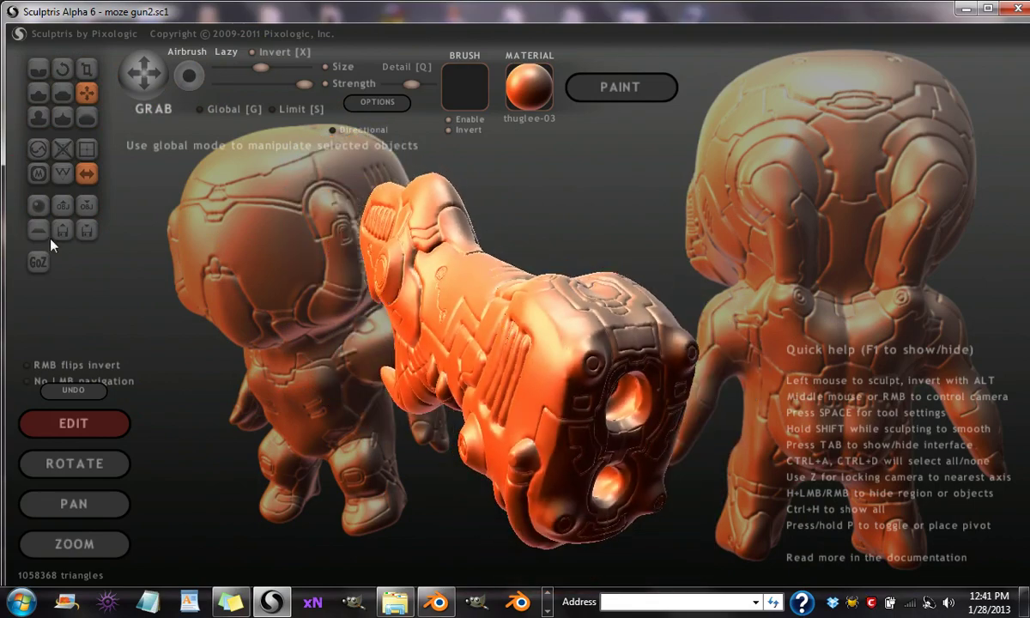
- Start a new scene with a sphere facing the camera
click(39, 207)
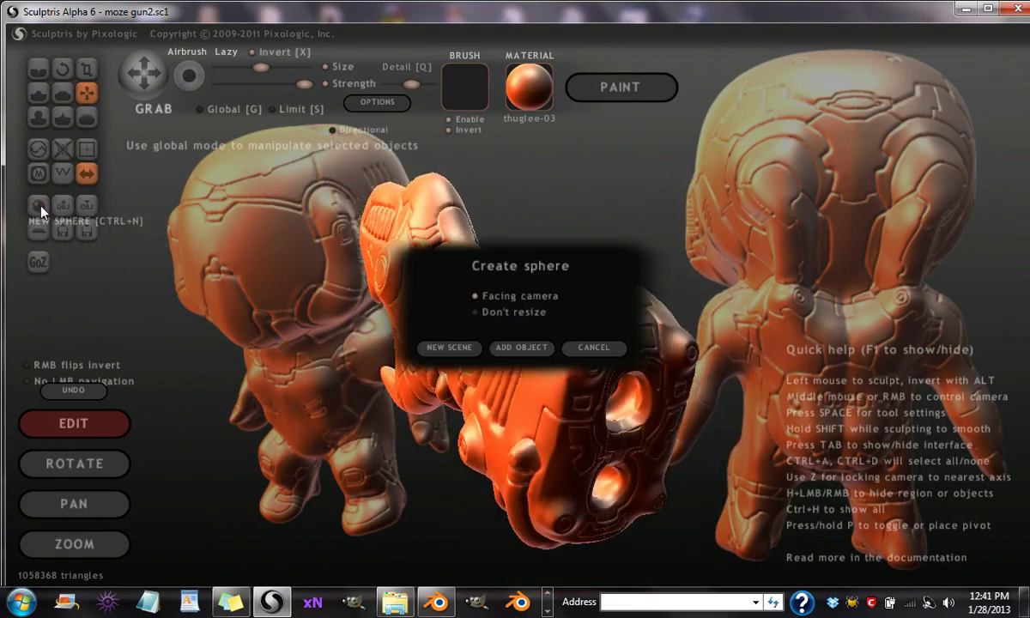
click(448, 348)
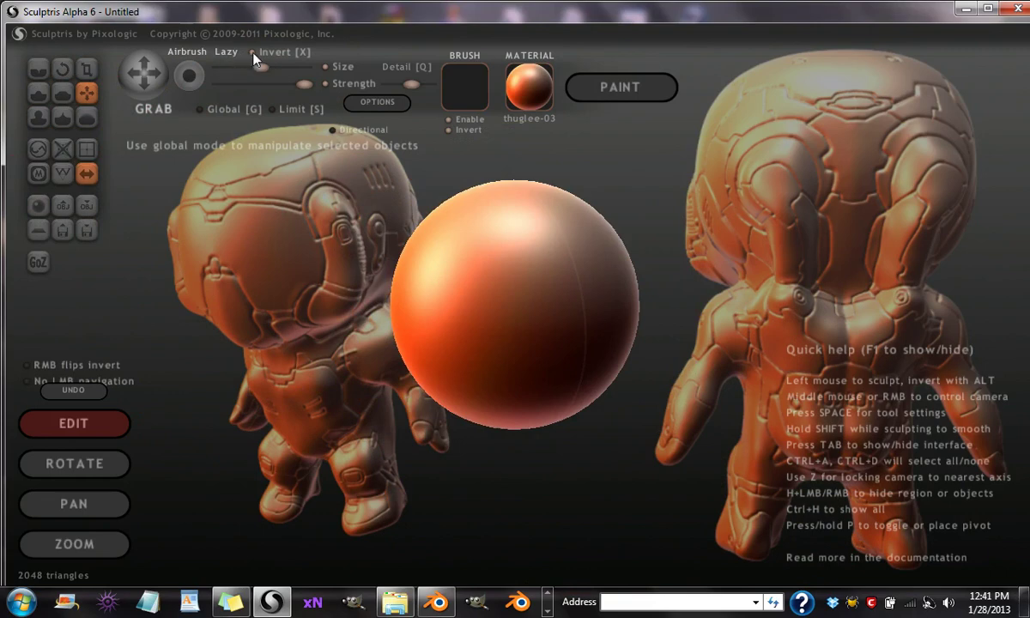
scroll(250, 53, up, 1)
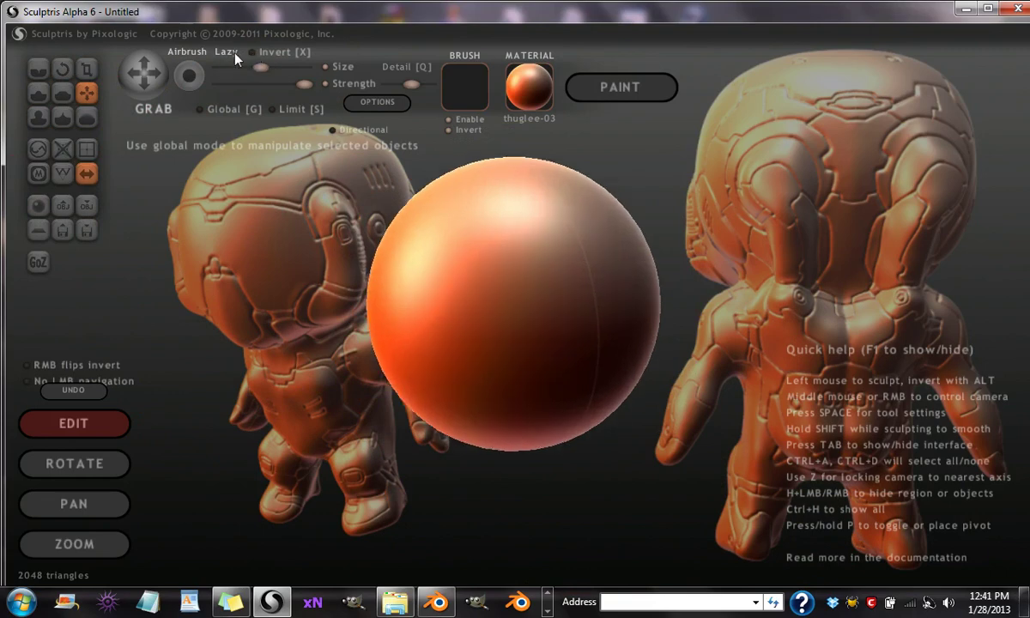
- Carve a vertical groove into the sphere with the Crease brush and add a raised, inverted crease beside it, with symmetry on
click(39, 68)
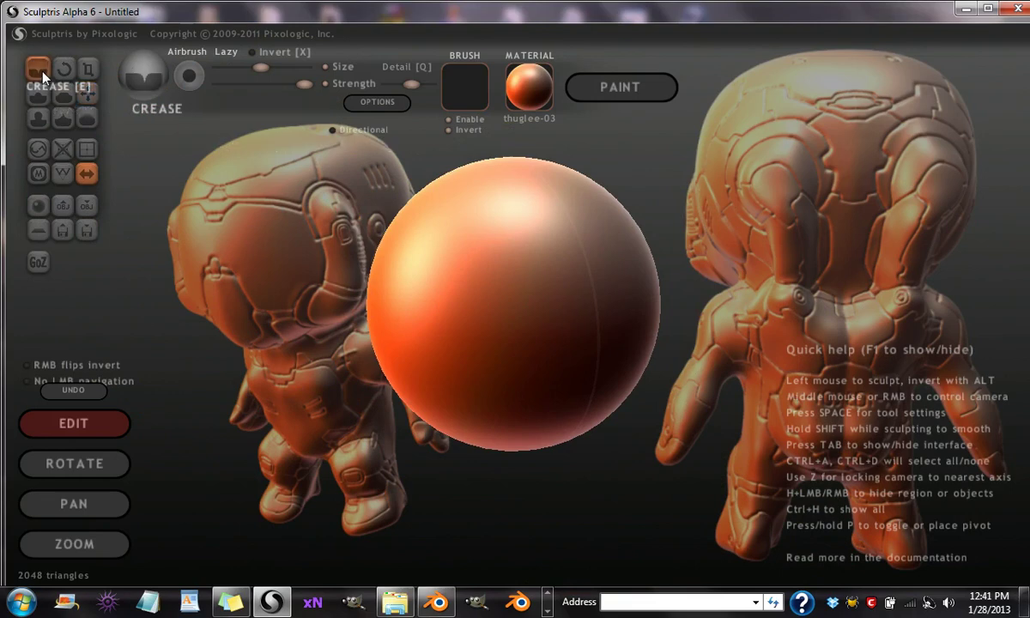
scroll(511, 324, up, 5)
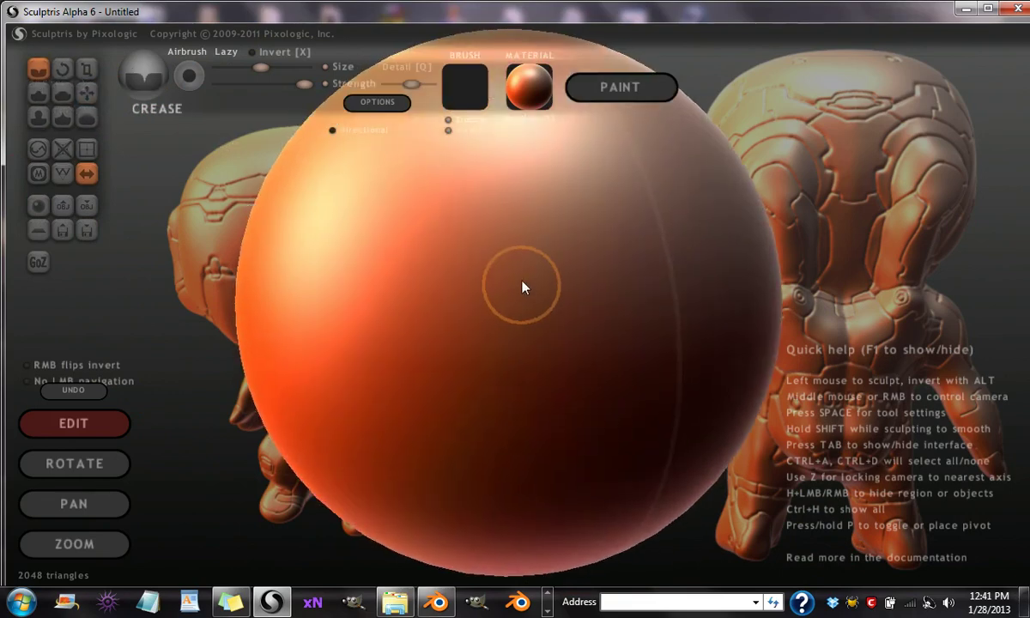
scroll(525, 254, up, 1)
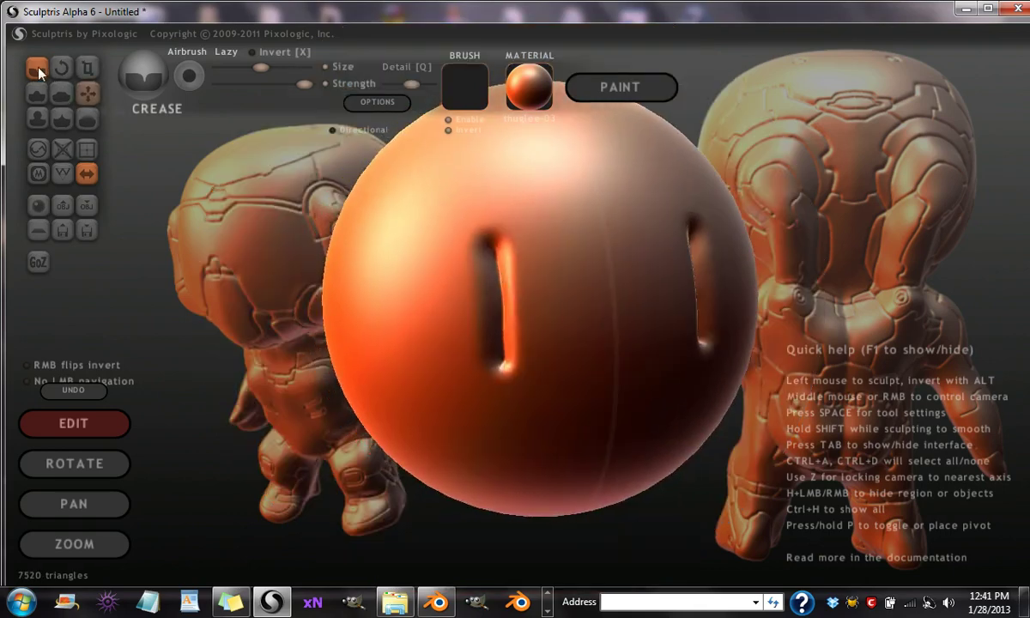
scroll(464, 258, up, 3)
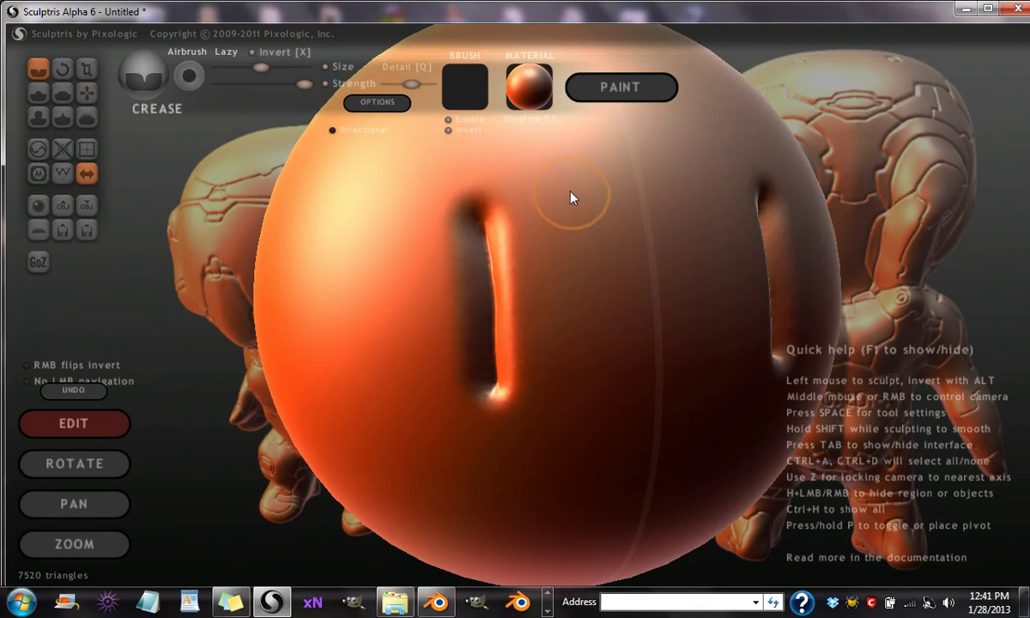
mouse_move(573, 218)
mouse_down()
mouse_move(589, 271)
mouse_move(596, 416)
mouse_move(582, 410)
mouse_up()
scroll(567, 404, down, 2)
middle_drag(547, 400, 525, 272)
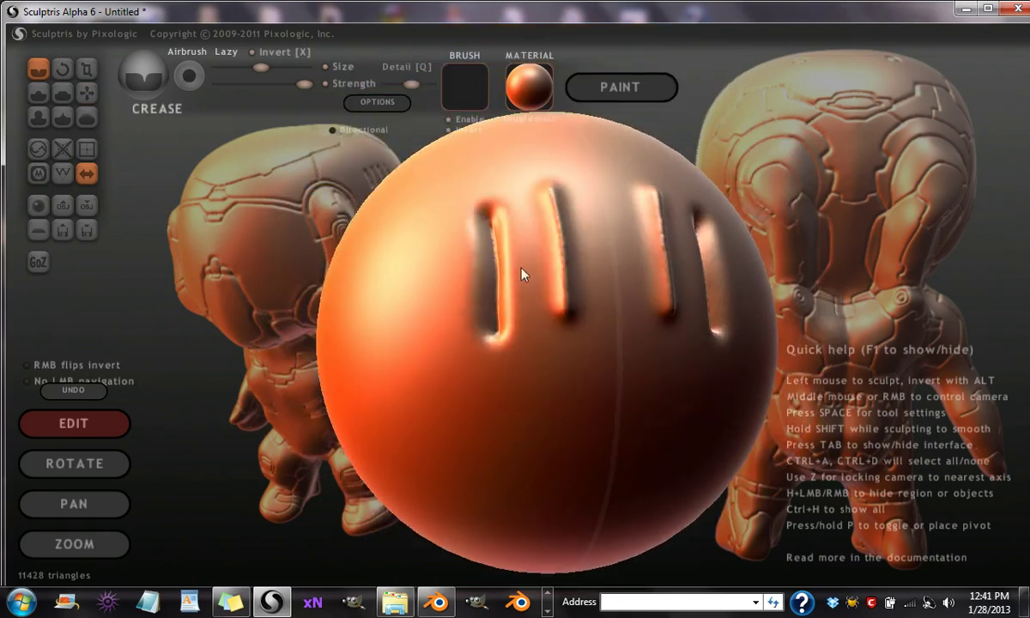
- Raise a bump below the creases with the Inflate brush and sink an inverted dent beneath it
click(37, 118)
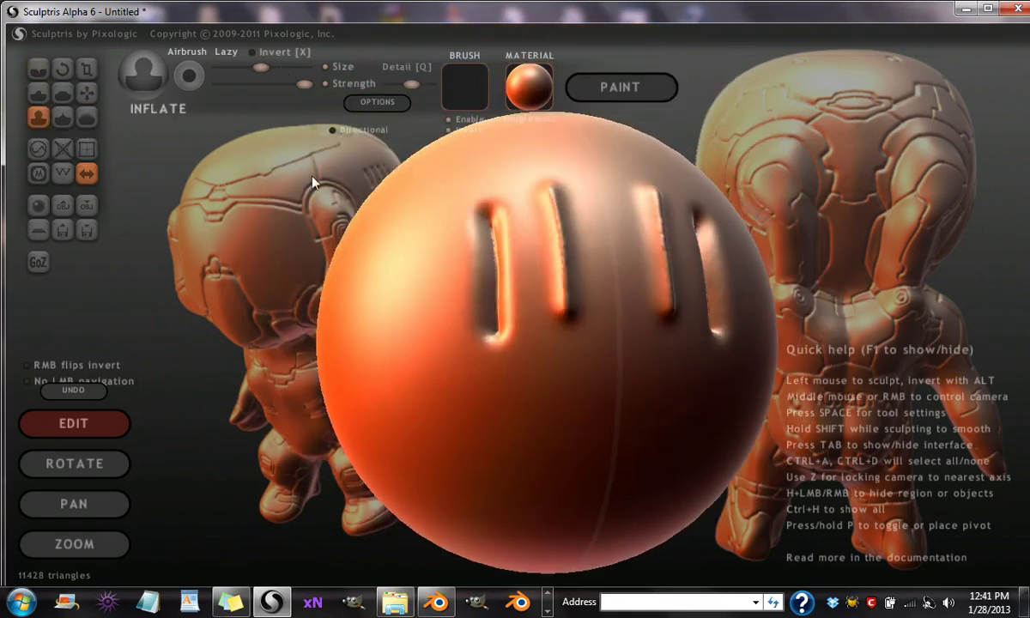
scroll(312, 176, up, 3)
drag(435, 437, 588, 442)
scroll(507, 384, down, 3)
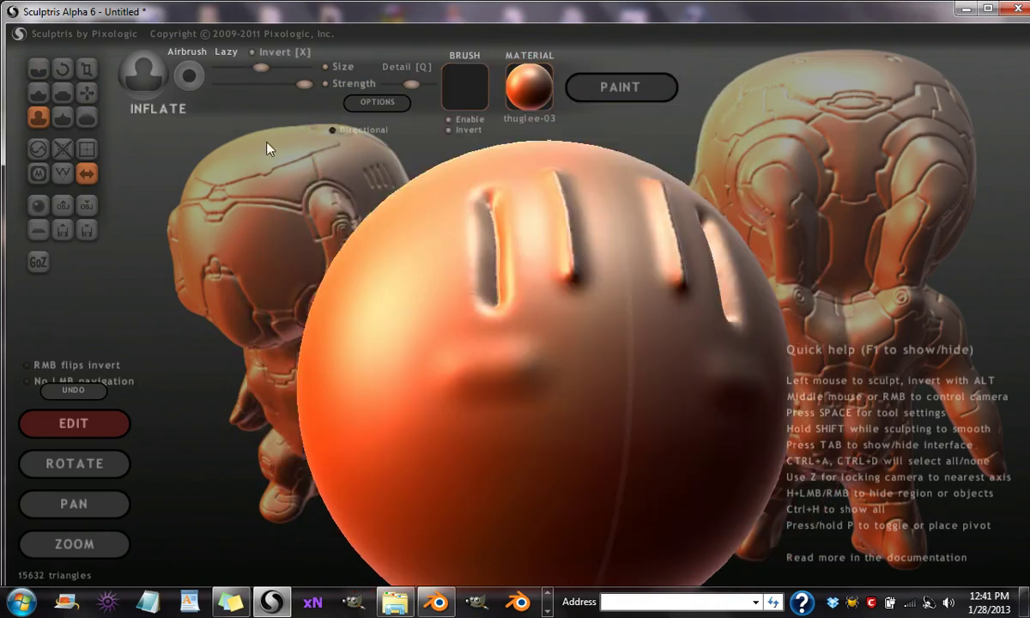
mouse_move(455, 437)
mouse_down()
mouse_move(467, 448)
mouse_move(515, 453)
mouse_move(511, 445)
mouse_up()
click(253, 51)
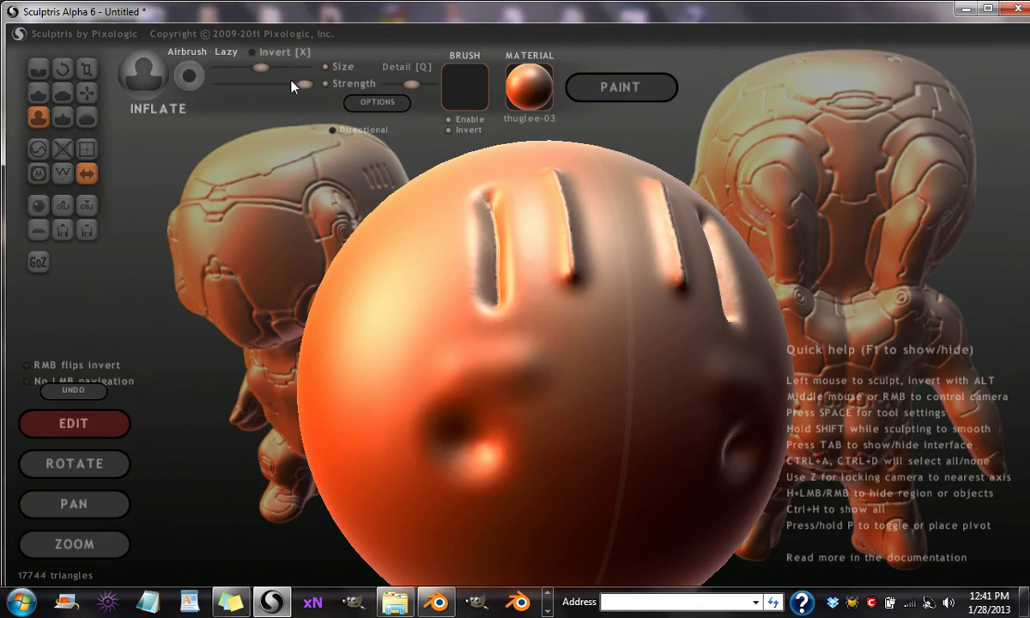
- Raise a horizontal ridge on the sphere's blank side with a slightly smaller Inflate brush and Lazy off
drag(260, 67, 248, 66)
middle_drag(412, 232, 515, 247)
drag(515, 253, 536, 230)
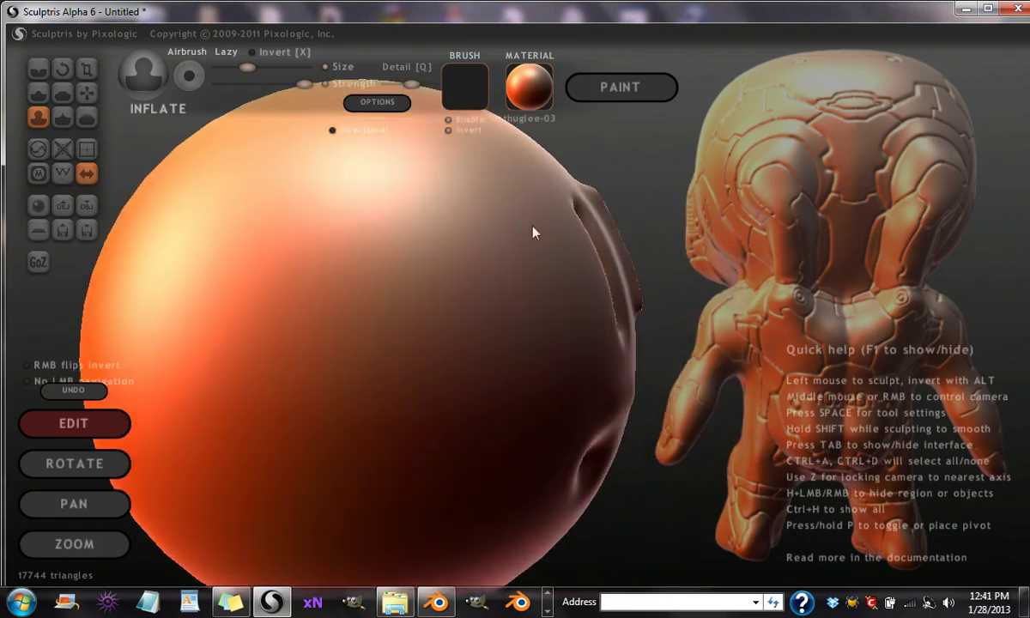
scroll(367, 294, up, 3)
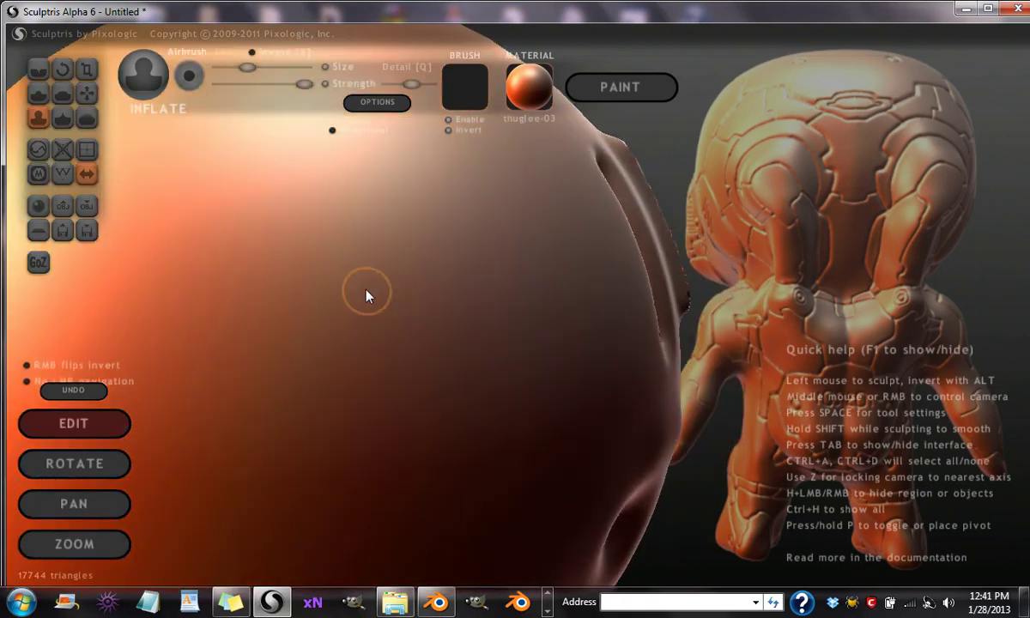
scroll(341, 281, down, 4)
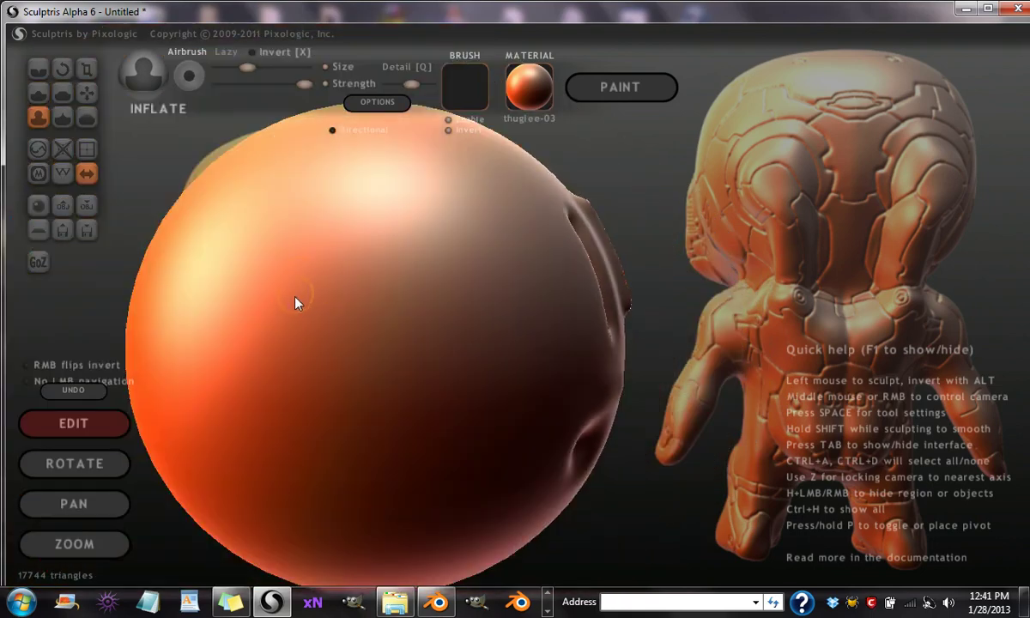
drag(300, 297, 463, 296)
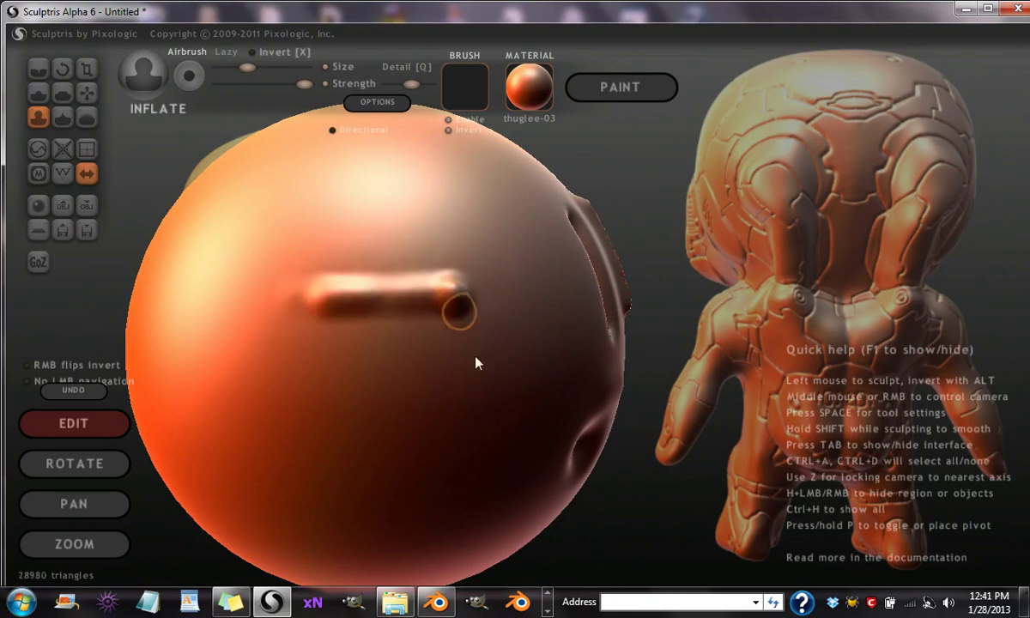
drag(478, 379, 483, 389)
- Raise a second, shorter horizontal ridge beneath the first one with the Inflate brush
mouse_move(509, 357)
middle_down()
mouse_move(469, 328)
mouse_move(471, 296)
mouse_move(448, 338)
middle_up()
scroll(472, 297, up, 3)
scroll(421, 296, down, 2)
drag(420, 293, 289, 296)
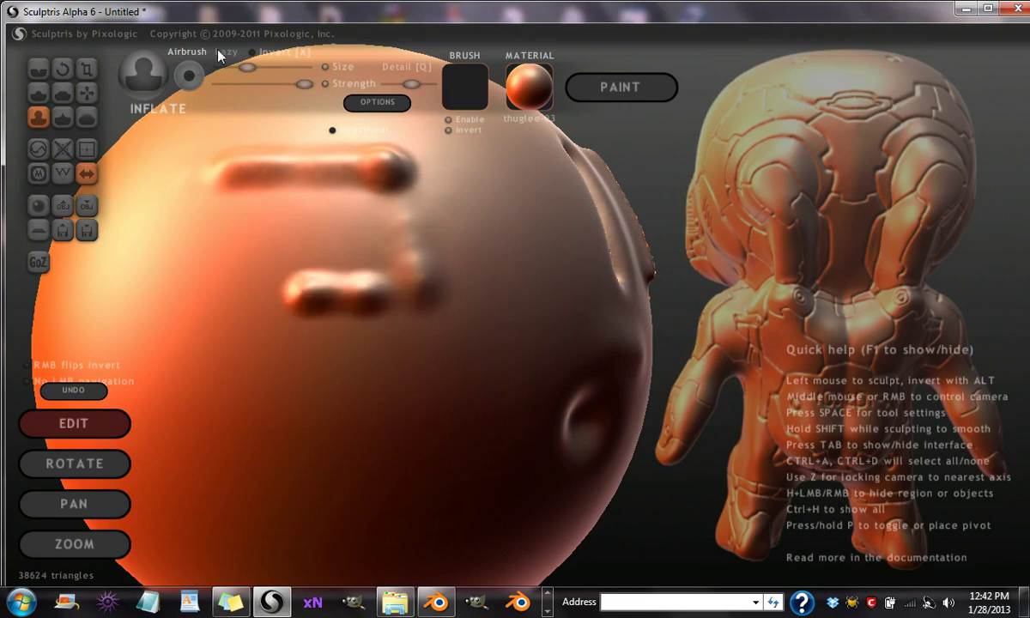
- Raise a smooth C-shaped ridge below the two horizontal ridges with Lazy on
right_drag(308, 327, 312, 285)
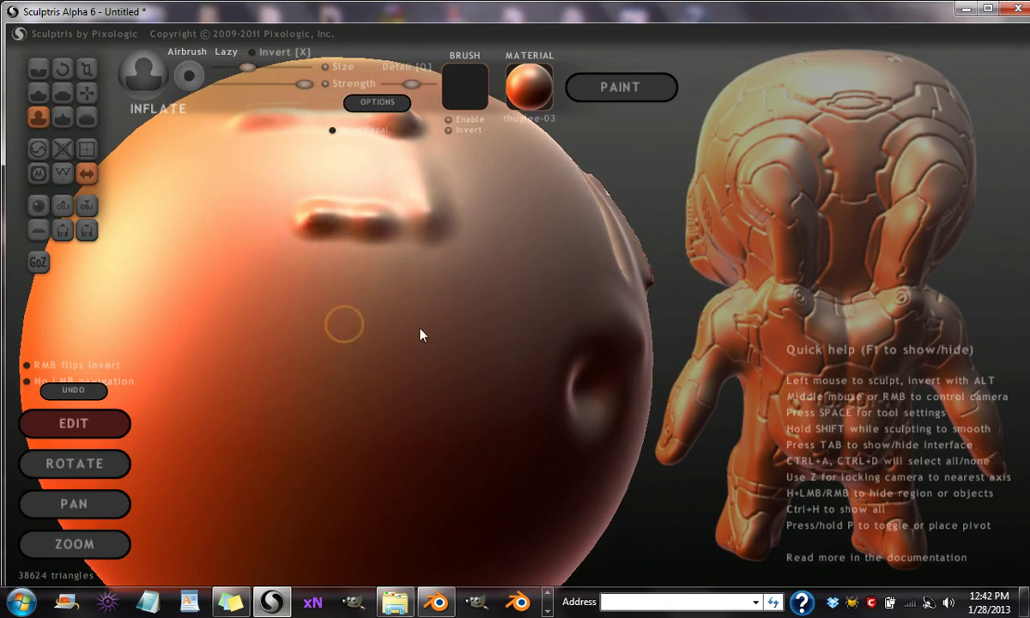
mouse_move(488, 340)
mouse_down()
mouse_move(393, 333)
mouse_move(324, 426)
mouse_move(331, 440)
mouse_move(388, 451)
mouse_up()
mouse_move(468, 440)
middle_down()
mouse_move(432, 397)
mouse_move(423, 292)
mouse_move(405, 281)
mouse_move(413, 256)
mouse_move(292, 200)
mouse_move(432, 333)
mouse_move(582, 306)
mouse_move(437, 336)
mouse_move(504, 308)
middle_up()
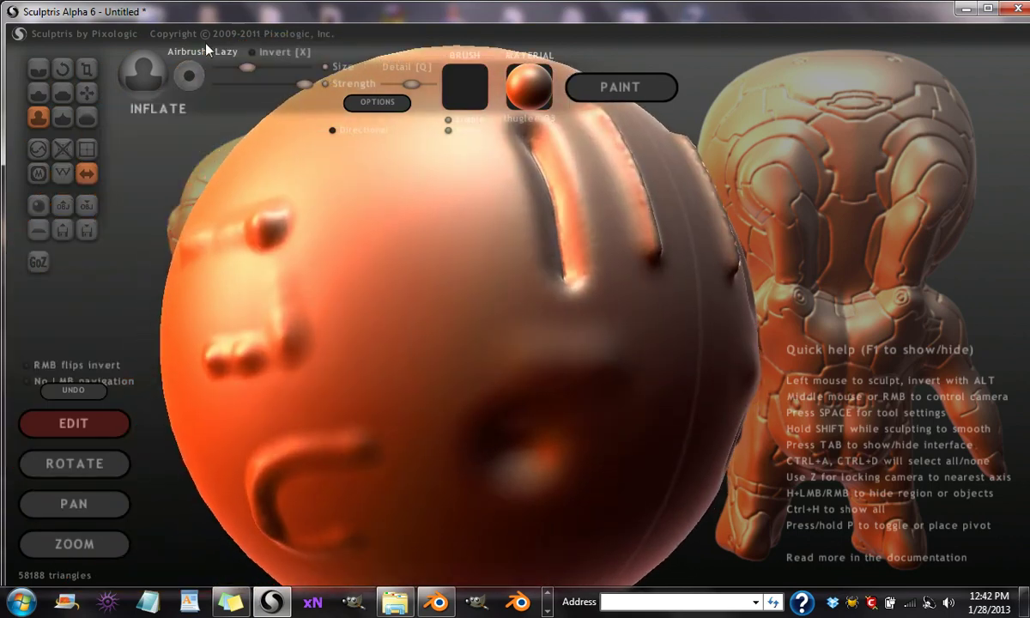
- Dab a few separate small bumps between the ridges and the creases with Airbrush and Lazy off
middle_drag(337, 171, 516, 249)
click(409, 238)
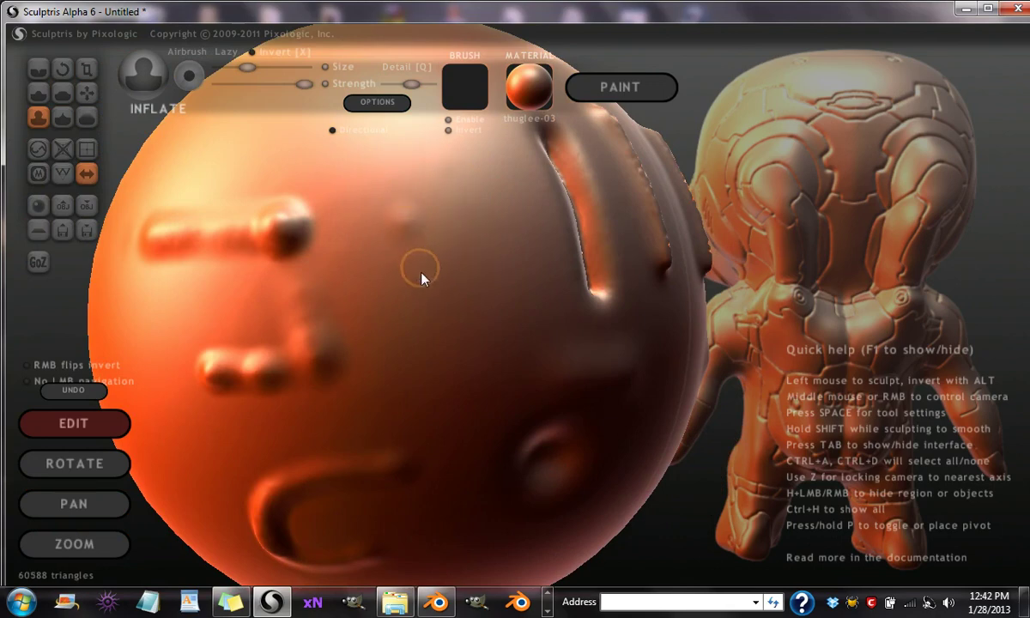
click(417, 289)
click(496, 234)
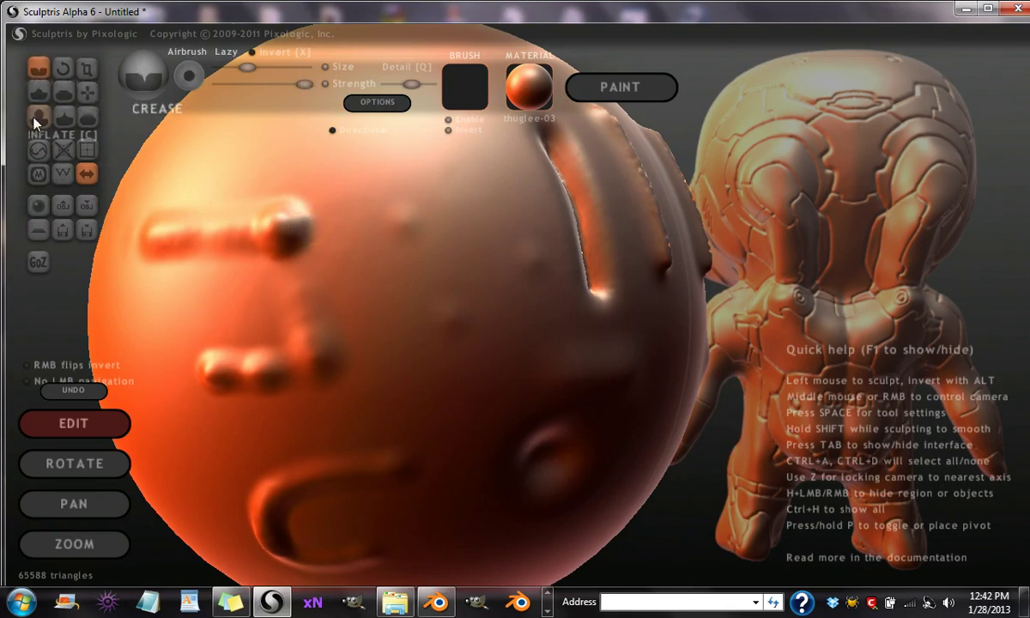
- Build up a bump beside the creases with Inflate and Airbrush on, extending it into a short vertical ridge at full strength
scroll(400, 285, up, 3)
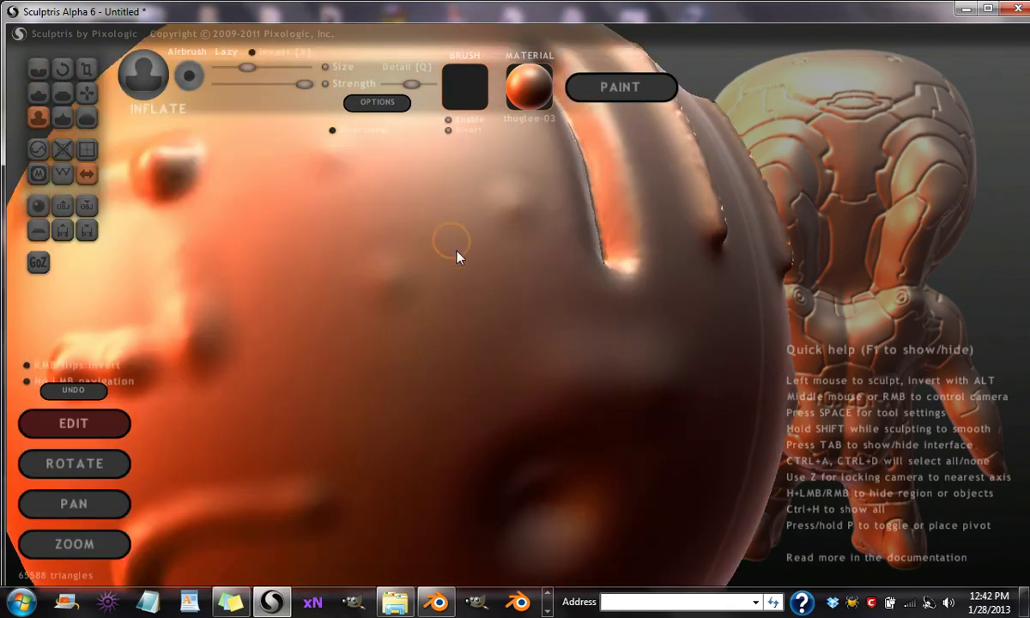
scroll(456, 252, down, 1)
scroll(456, 251, down, 1)
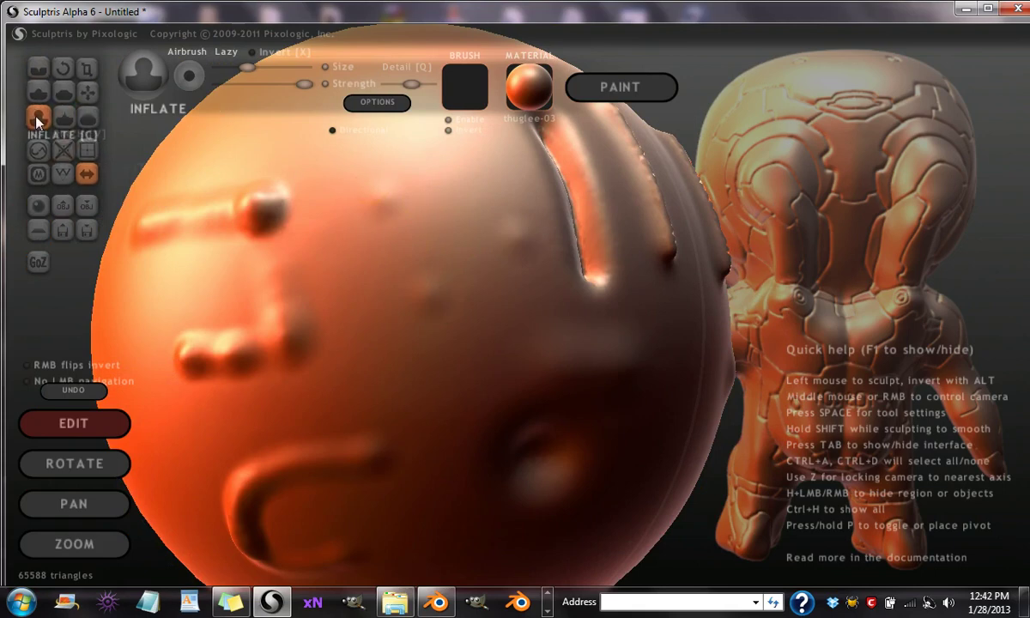
click(452, 189)
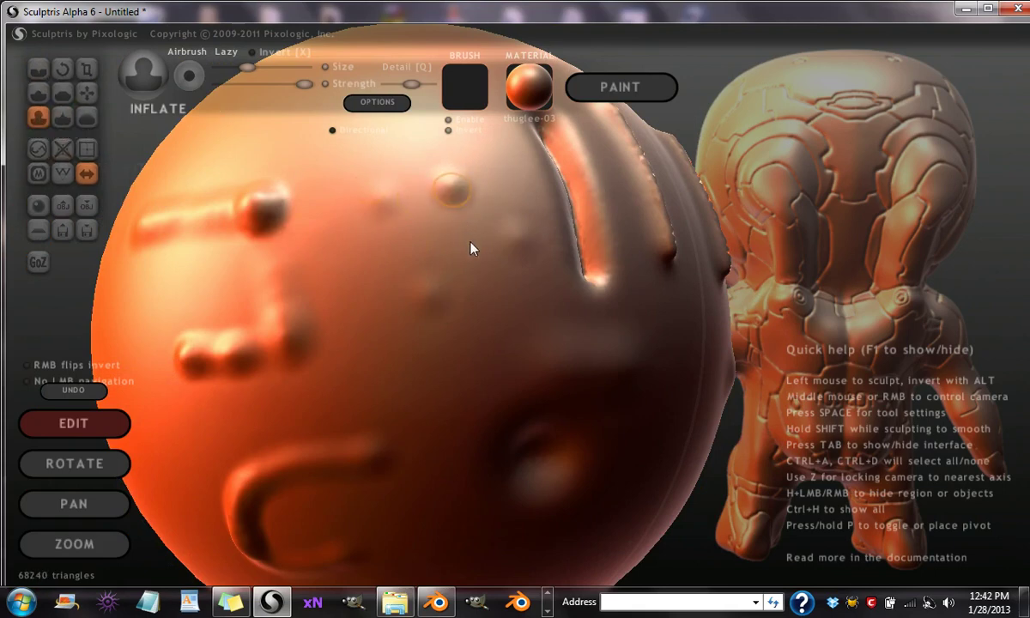
drag(453, 189, 473, 256)
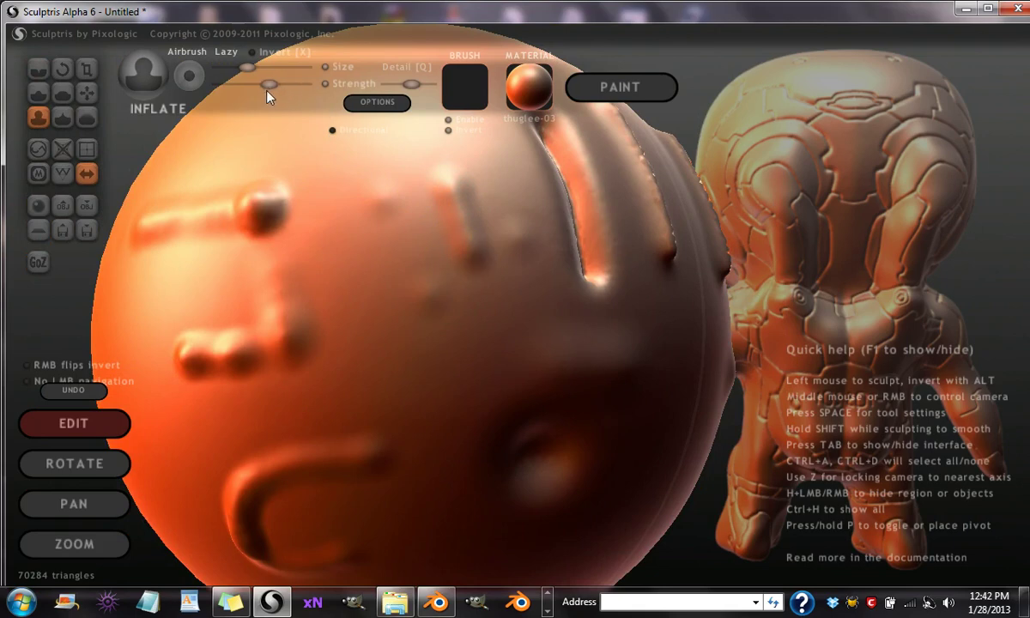
- Add two more vertical ridges alongside, lowering the Inflate strength before each one
click(266, 87)
scroll(354, 184, up, 2)
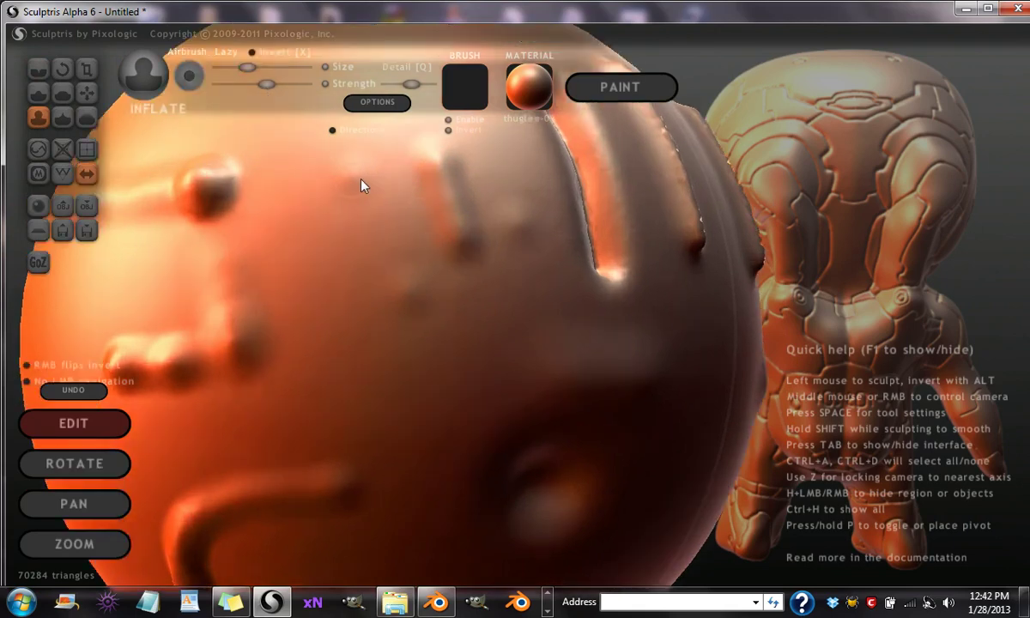
drag(360, 185, 371, 254)
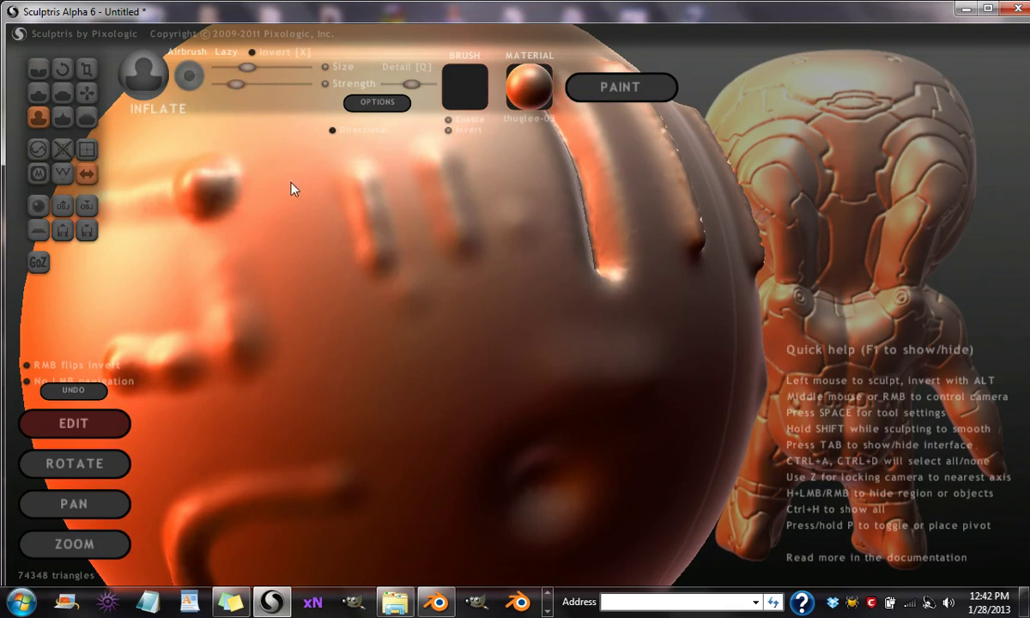
mouse_move(297, 193)
mouse_down()
mouse_move(320, 316)
mouse_move(294, 196)
mouse_up()
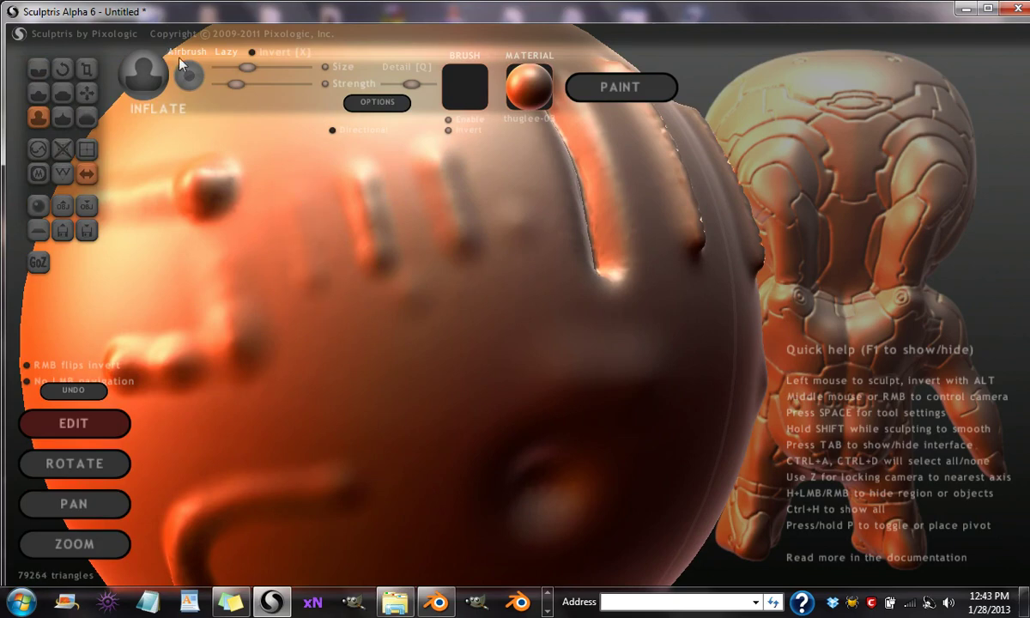
- Carve a short slanted groove below the vertical ridges with the Crease brush at full strength
click(47, 64)
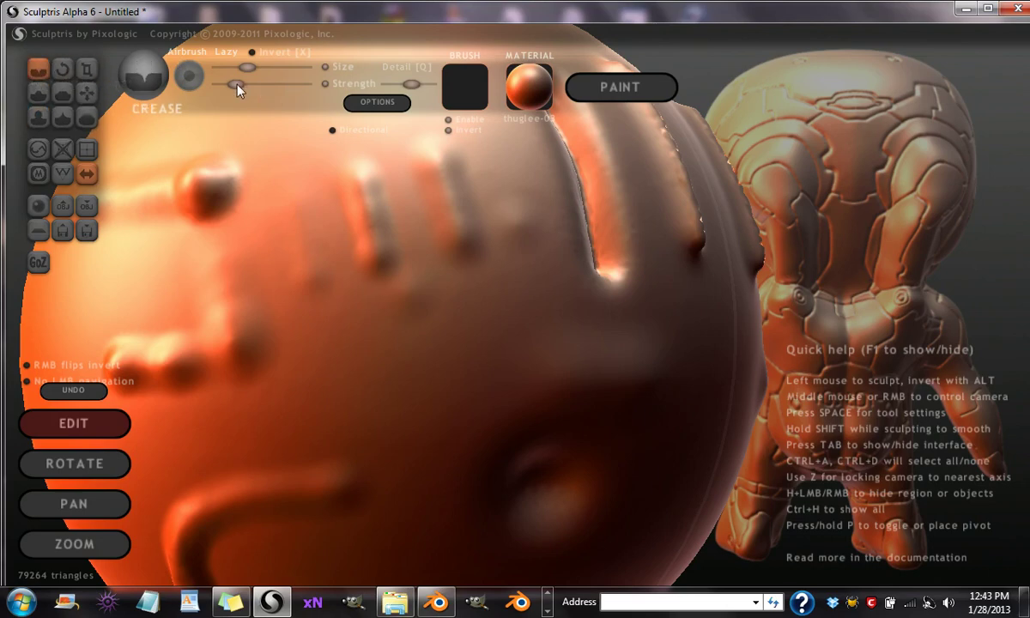
drag(236, 84, 304, 84)
click(359, 355)
drag(359, 355, 404, 338)
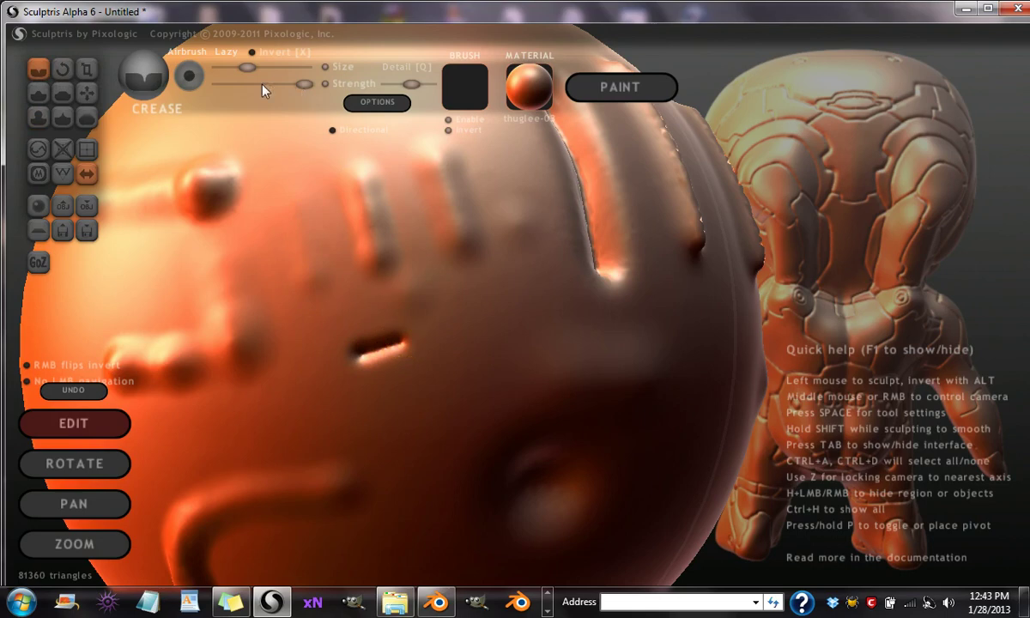
- Carve a second, shallower groove just beneath the first with the Crease strength reduced
drag(262, 83, 248, 83)
drag(369, 392, 419, 378)
middle_drag(493, 381, 480, 296)
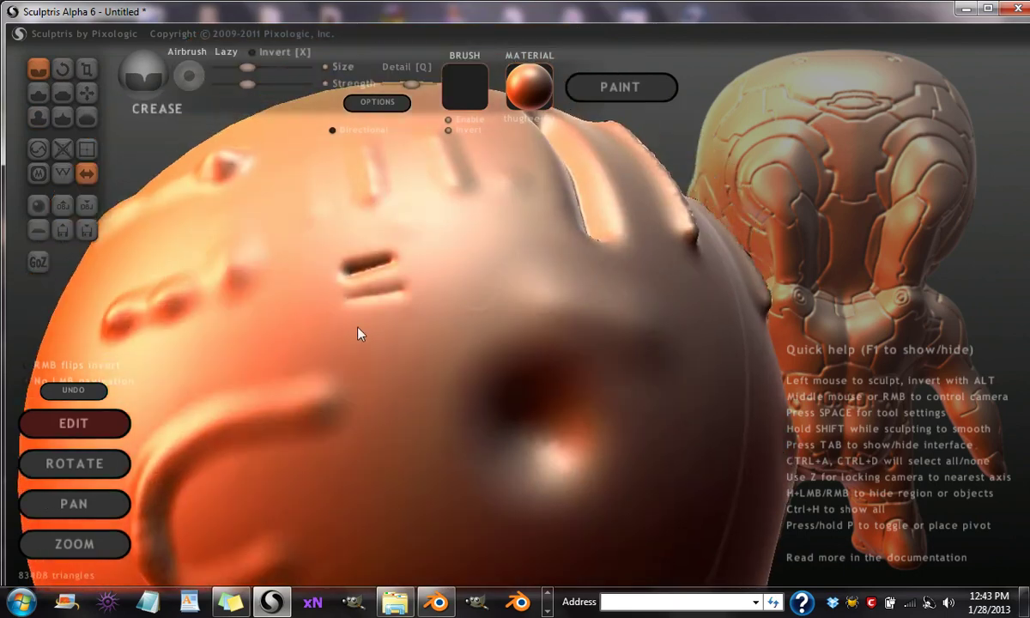
- Restore the Crease brush to full strength, and shrink its size before enlarging it to the maximum
middle_drag(359, 333, 286, 87)
drag(288, 86, 334, 97)
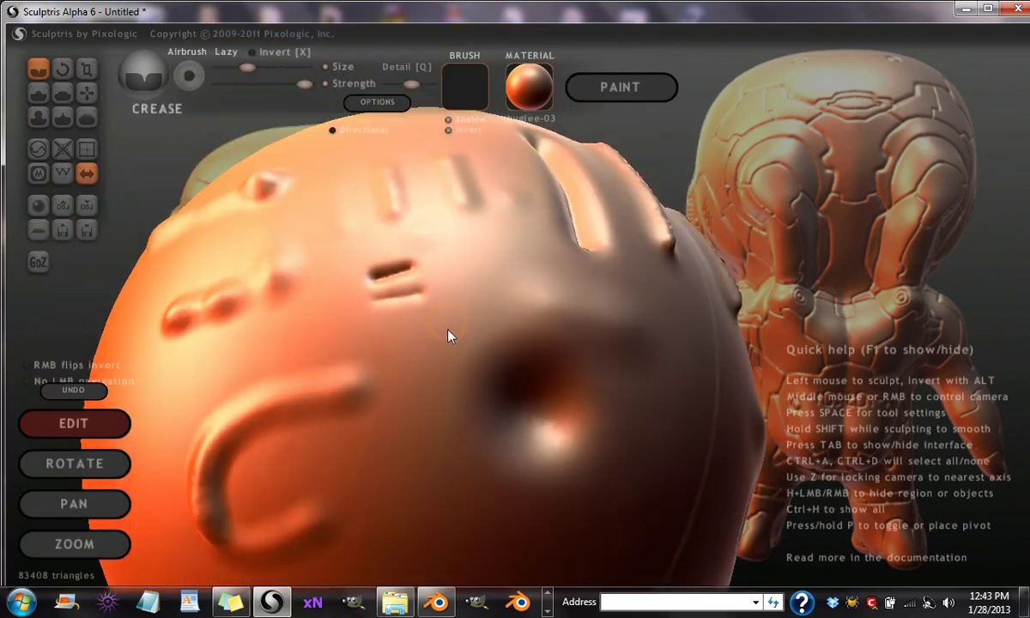
scroll(446, 343, up, 2)
mouse_move(248, 67)
mouse_down()
mouse_move(295, 84)
mouse_move(302, 68)
mouse_move(208, 66)
mouse_move(233, 67)
mouse_up()
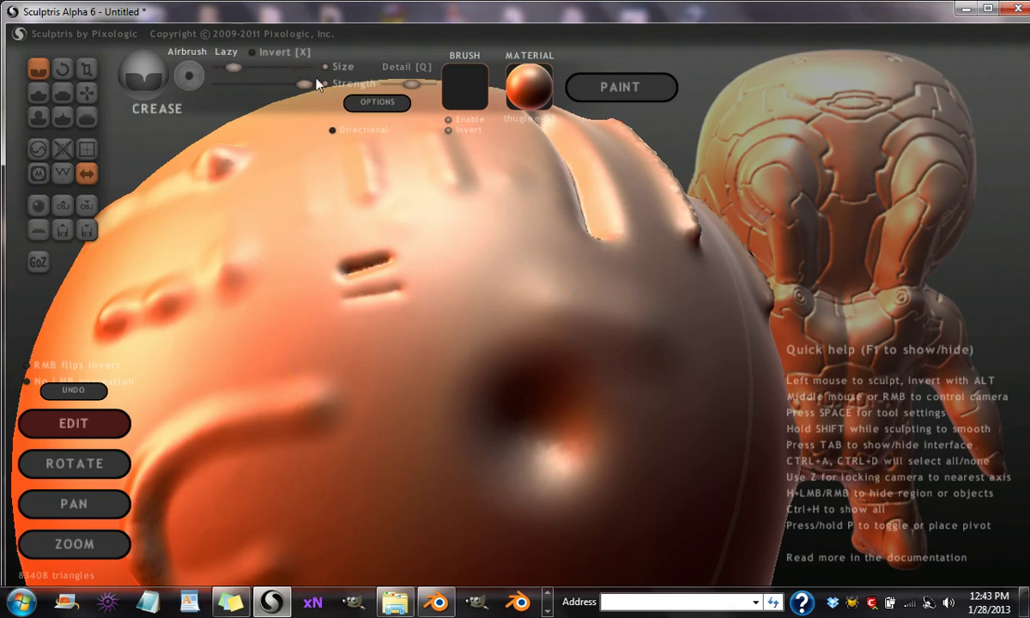
drag(228, 66, 304, 67)
- Turn on the wireframe display and examine the triangle density around the sculpted strokes and the dent
scroll(296, 369, down, 1)
middle_drag(386, 264, 413, 300)
mouse_move(413, 305)
right_down()
mouse_move(274, 262)
mouse_move(115, 174)
mouse_move(695, 498)
mouse_move(464, 311)
mouse_move(404, 223)
mouse_move(504, 320)
mouse_move(545, 384)
mouse_move(354, 424)
mouse_move(518, 490)
mouse_move(563, 373)
mouse_move(444, 407)
mouse_move(577, 362)
mouse_move(540, 340)
mouse_move(538, 420)
mouse_move(246, 441)
right_up()
click(69, 176)
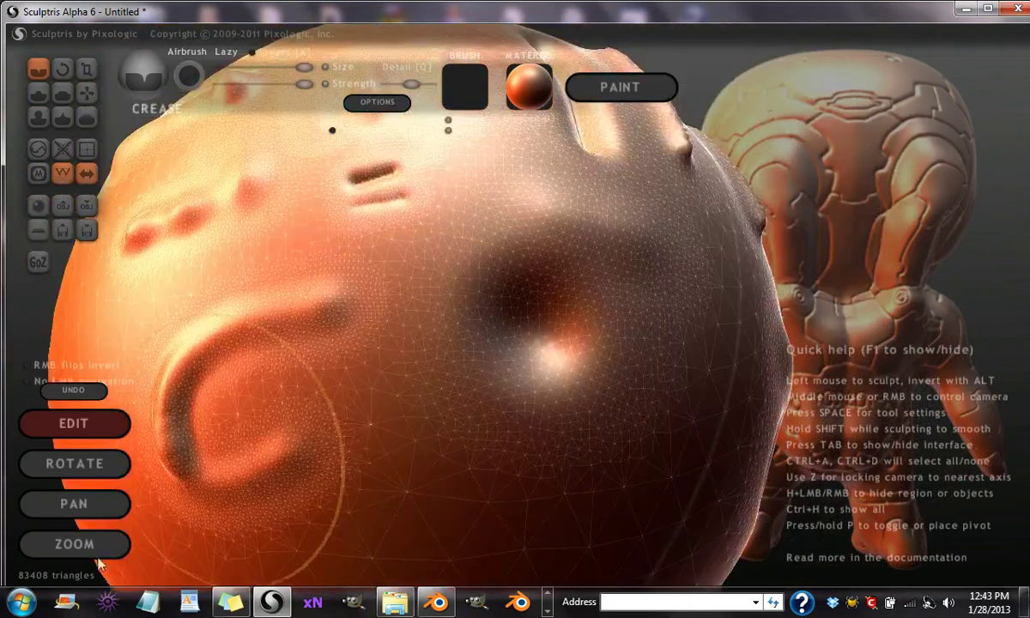
right_drag(167, 515, 395, 447)
scroll(396, 446, up, 3)
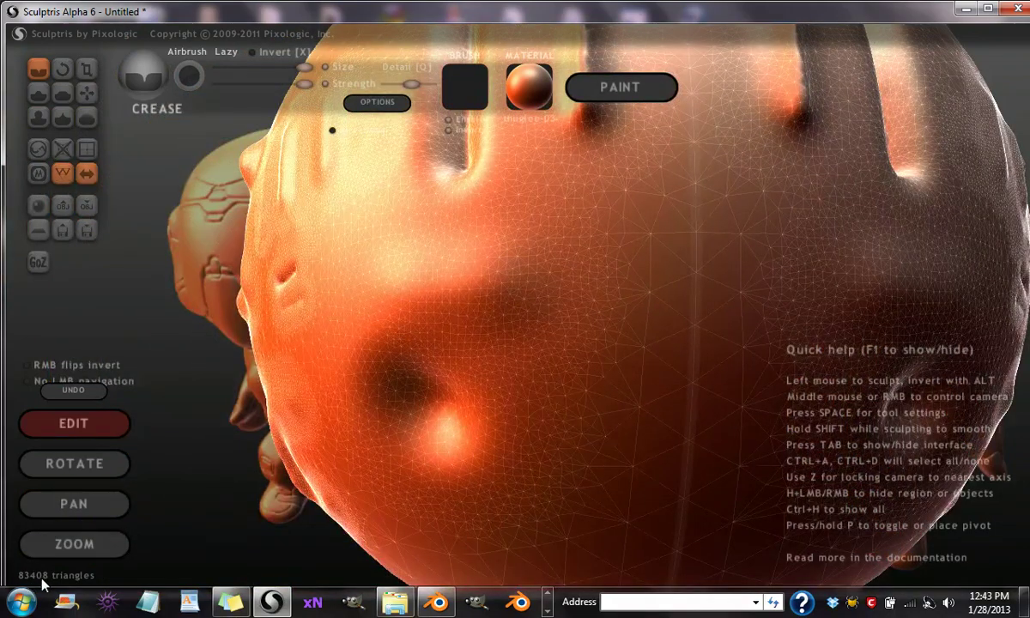
mouse_move(363, 448)
right_down()
mouse_move(447, 457)
mouse_move(262, 206)
mouse_move(455, 193)
mouse_move(459, 232)
right_up()
- Reduce the brush to a small size and lower its Detail setting to about half
drag(304, 67, 248, 67)
right_drag(417, 218, 445, 236)
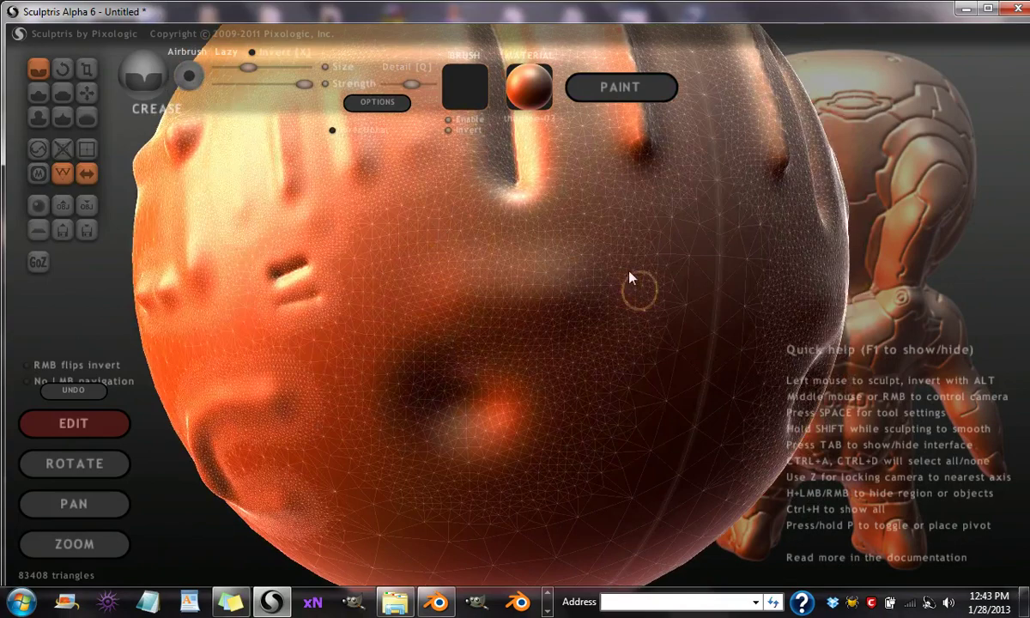
right_drag(630, 271, 605, 254)
drag(412, 84, 387, 84)
- Pull a coarse nub out of the surface above the large dent with the Grab brush at low detail
scroll(515, 352, up, 3)
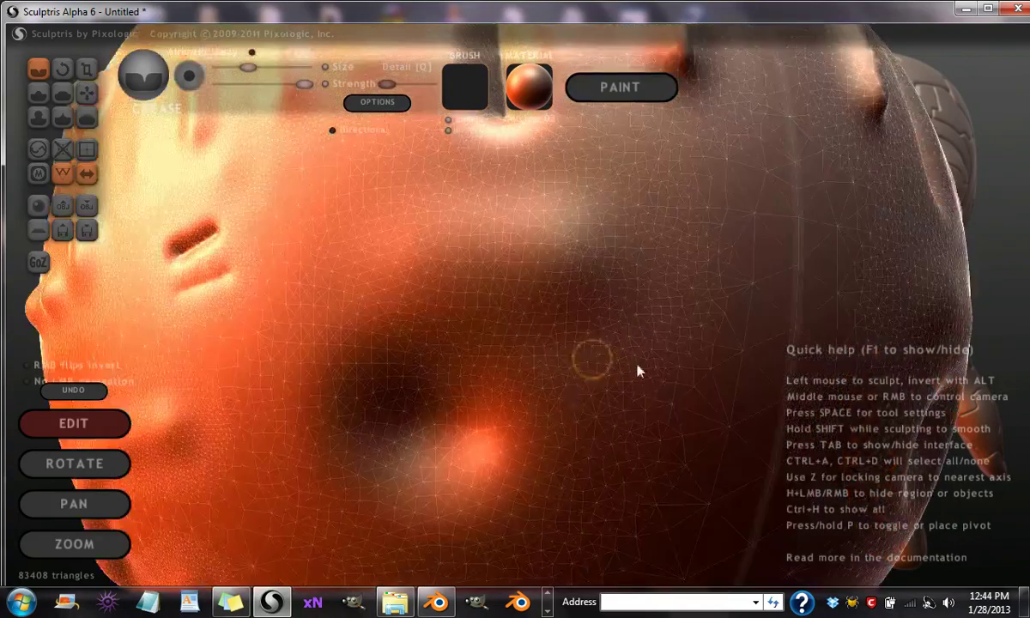
mouse_move(638, 371)
right_down()
mouse_move(685, 333)
mouse_move(708, 350)
mouse_move(673, 390)
mouse_move(702, 414)
mouse_move(697, 400)
right_up()
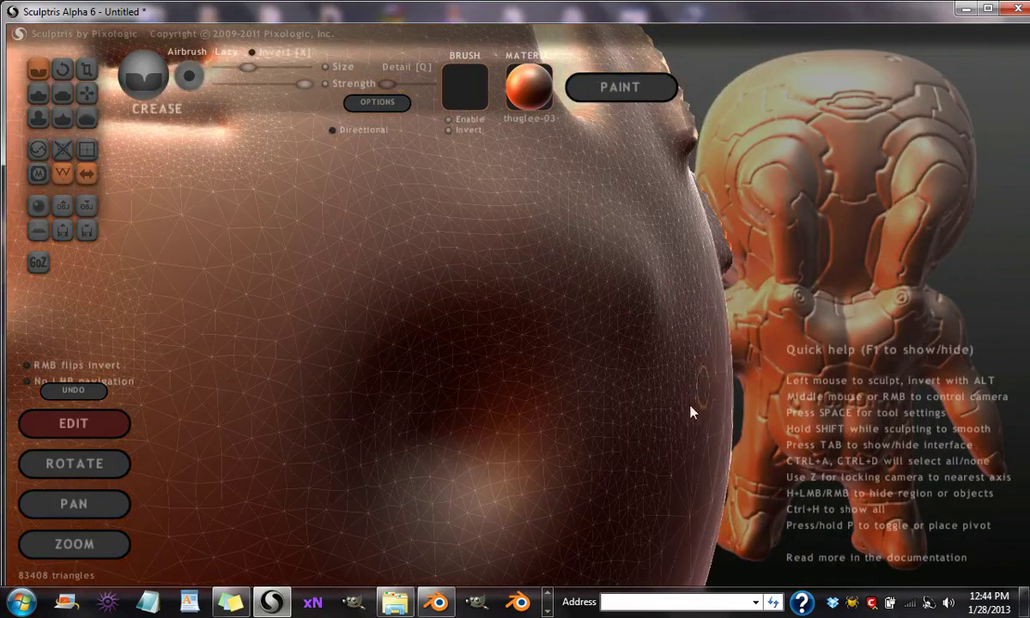
click(86, 92)
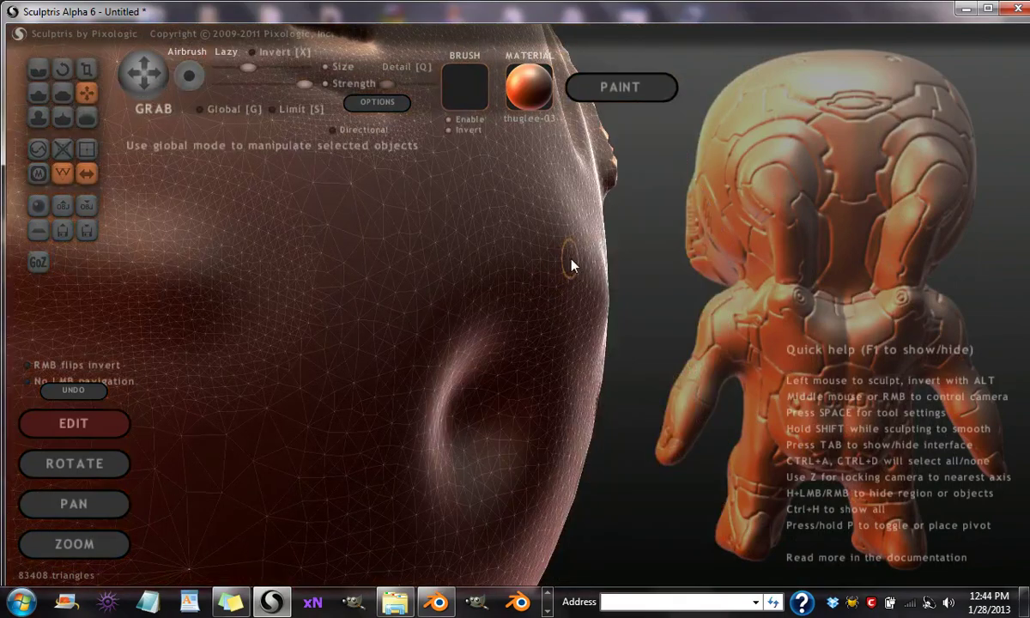
mouse_move(573, 265)
mouse_down()
mouse_move(621, 261)
mouse_move(695, 291)
mouse_move(690, 299)
mouse_move(654, 250)
mouse_move(686, 282)
mouse_move(676, 286)
mouse_move(683, 305)
mouse_up()
mouse_move(715, 268)
mouse_down()
mouse_move(652, 270)
mouse_move(664, 302)
mouse_move(736, 302)
mouse_move(418, 149)
mouse_move(431, 211)
mouse_move(547, 299)
mouse_move(648, 291)
mouse_move(666, 315)
mouse_move(609, 320)
mouse_move(570, 300)
mouse_move(469, 329)
mouse_move(595, 361)
mouse_move(584, 336)
mouse_move(532, 292)
mouse_up()
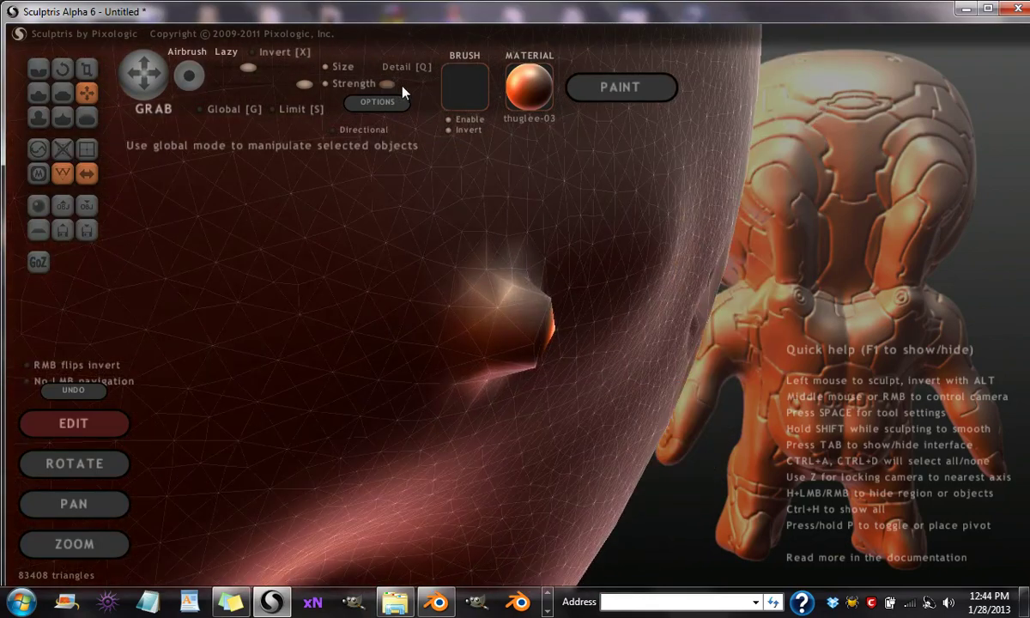
- Raise the Detail setting, enlarge the Grab brush slightly, pull a long spike out above the coarse nub, and compare the two
click(403, 86)
mouse_move(483, 227)
middle_down()
mouse_move(569, 274)
mouse_move(571, 255)
mouse_move(616, 262)
middle_up()
click(263, 68)
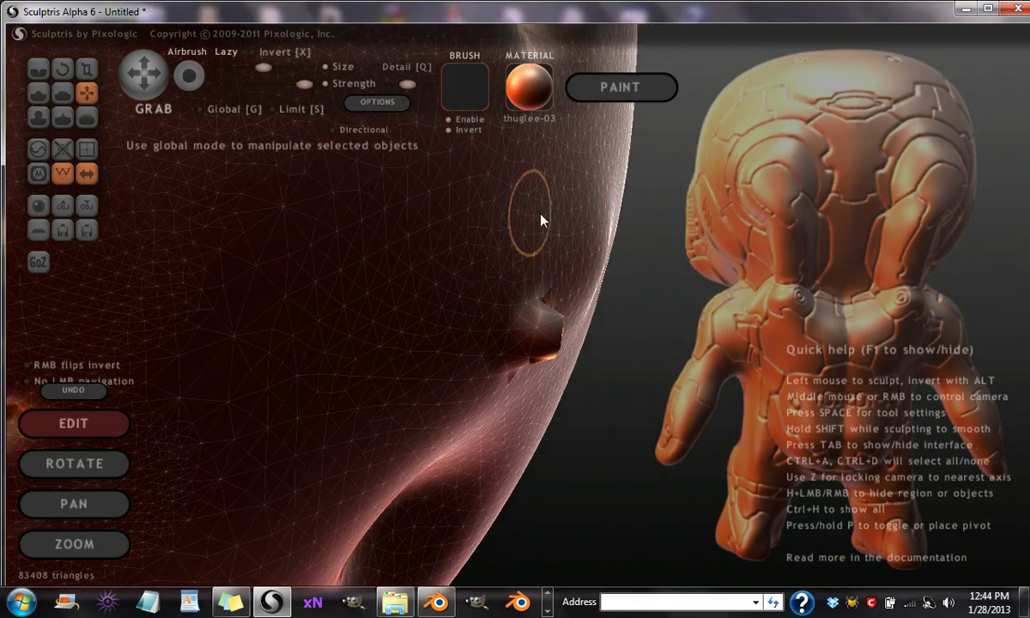
middle_drag(542, 218, 598, 218)
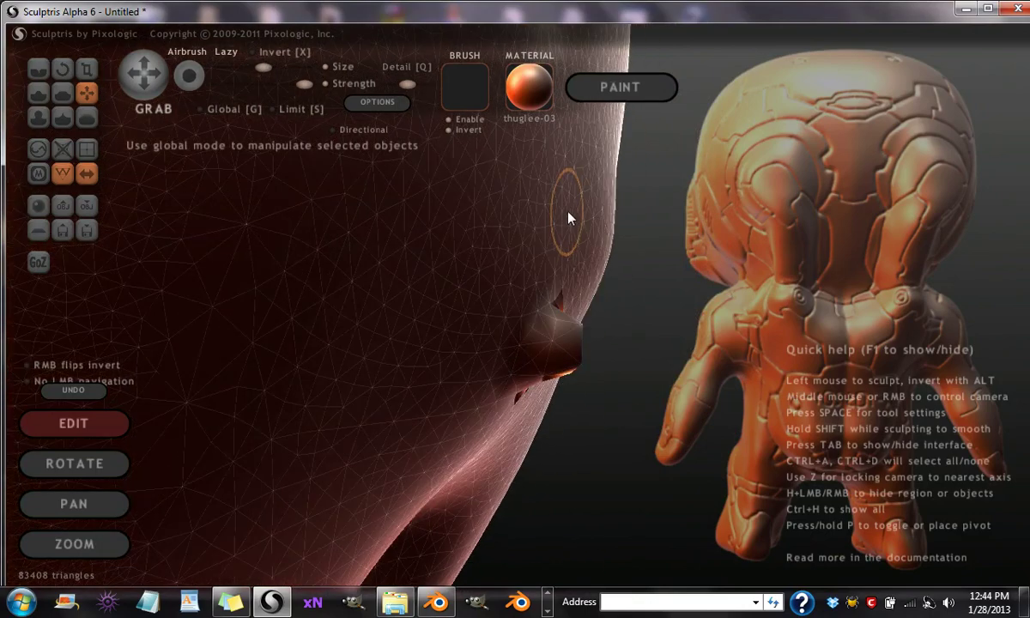
mouse_move(570, 212)
mouse_down()
mouse_move(706, 221)
mouse_move(717, 241)
mouse_up()
mouse_move(717, 242)
middle_down()
mouse_move(695, 268)
mouse_move(666, 267)
middle_up()
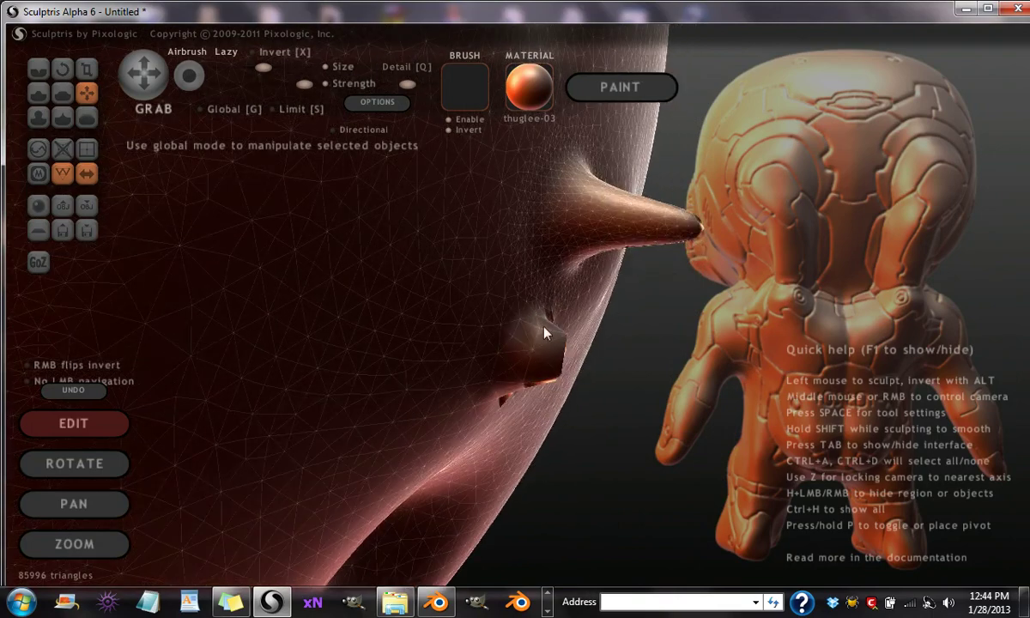
middle_drag(545, 327, 468, 256)
right_drag(470, 261, 440, 117)
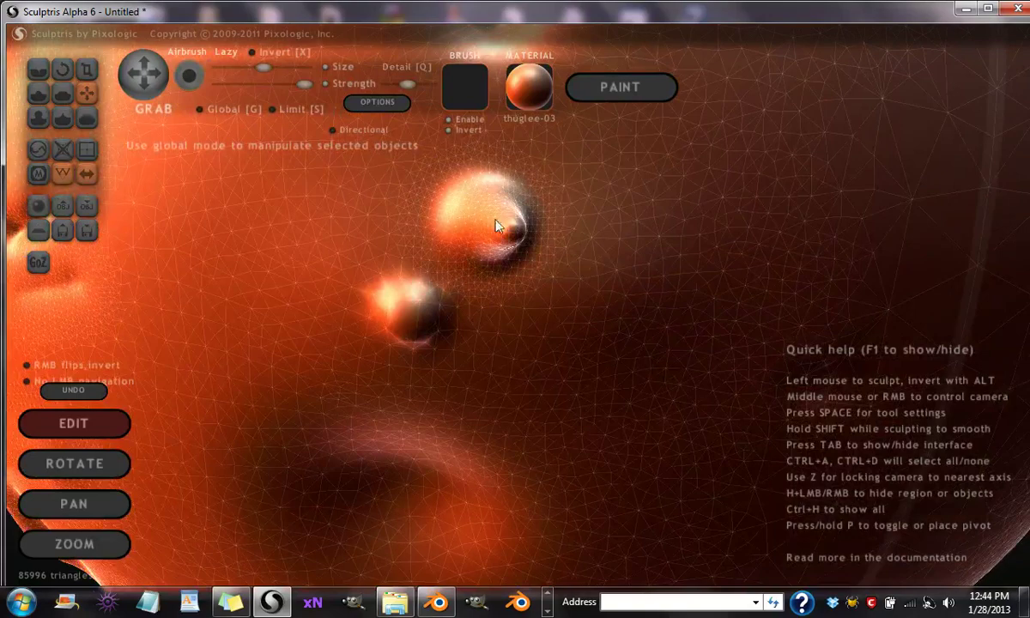
middle_drag(495, 219, 839, 296)
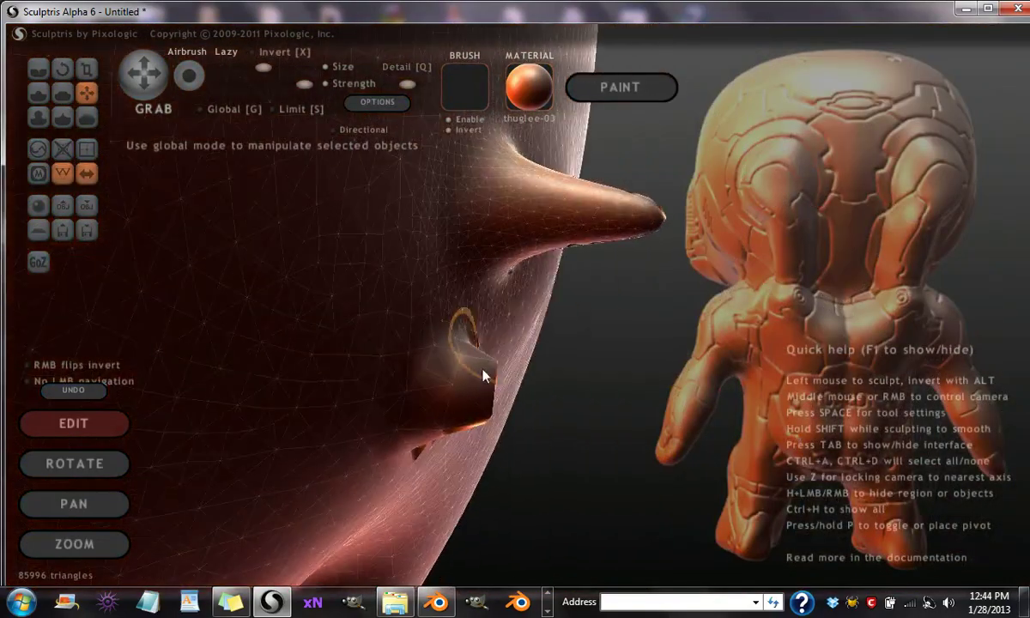